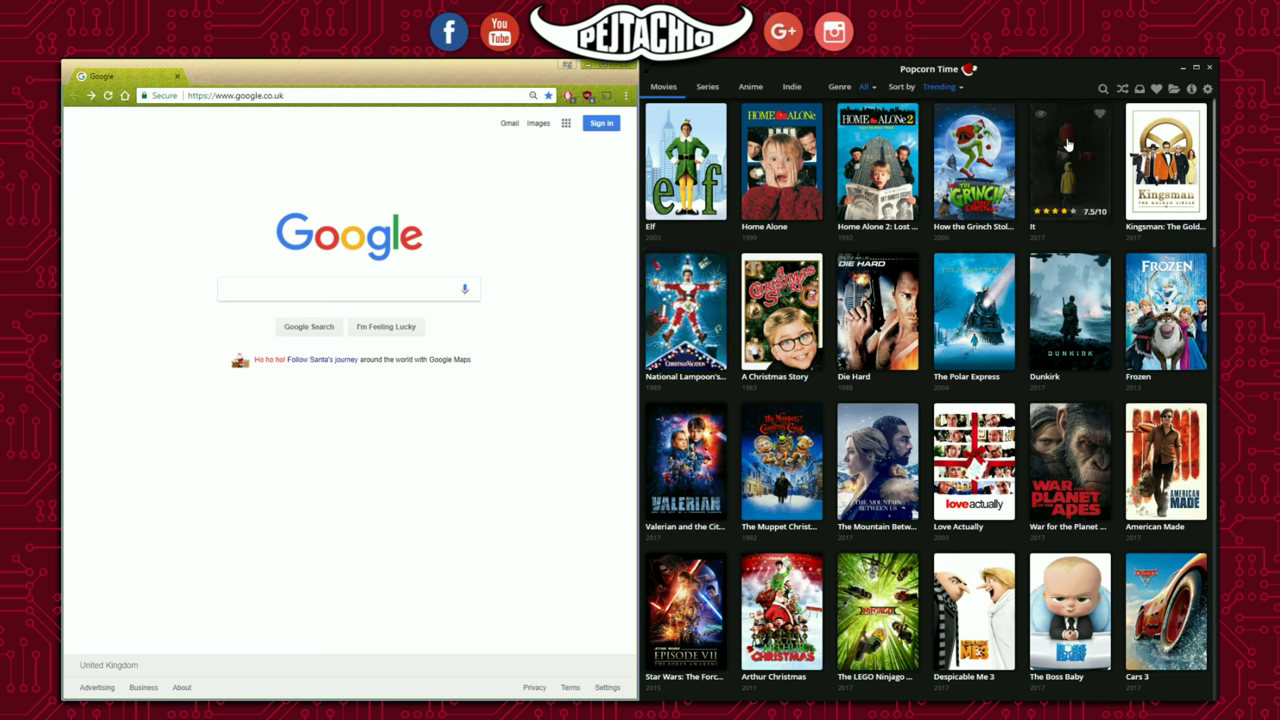
# Search Google for 'popcorn time' by typing 'pop' and picking the suggestion.
pyautogui.scroll(-5, 969, 354)
pyautogui.scroll(5, 969, 354)
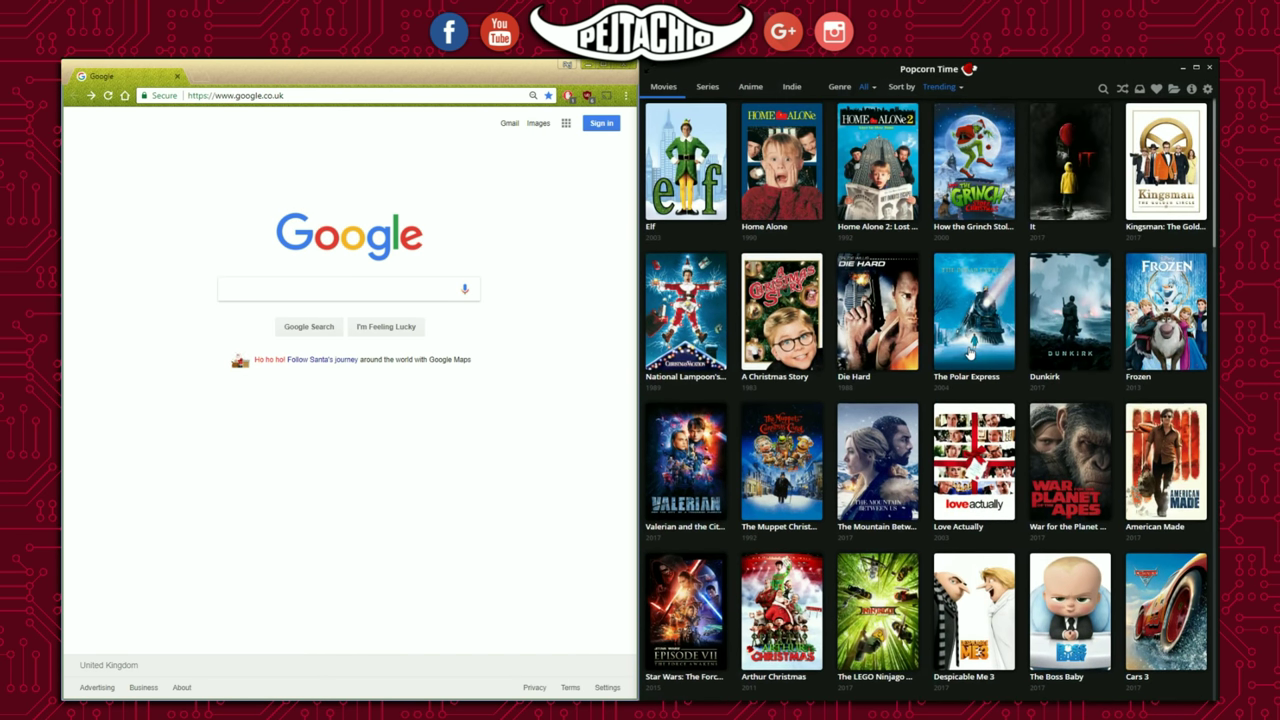
pyautogui.click(237, 296)
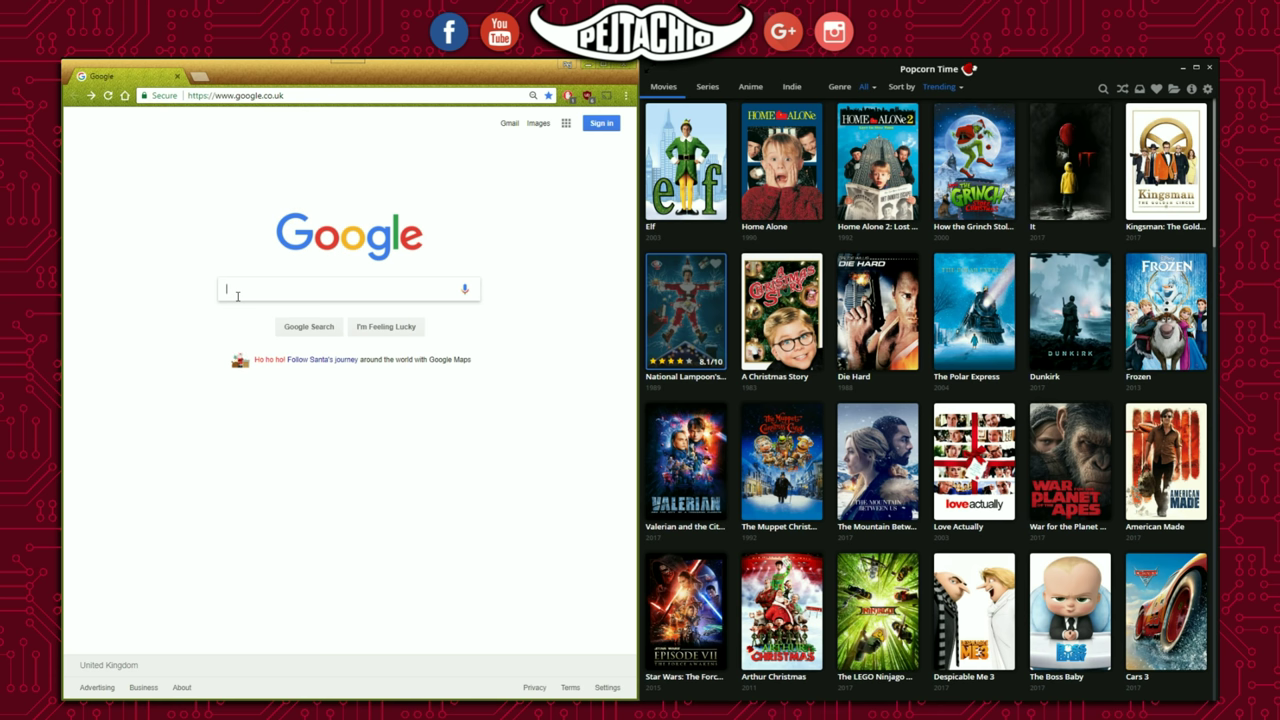
pyautogui.write('pop')
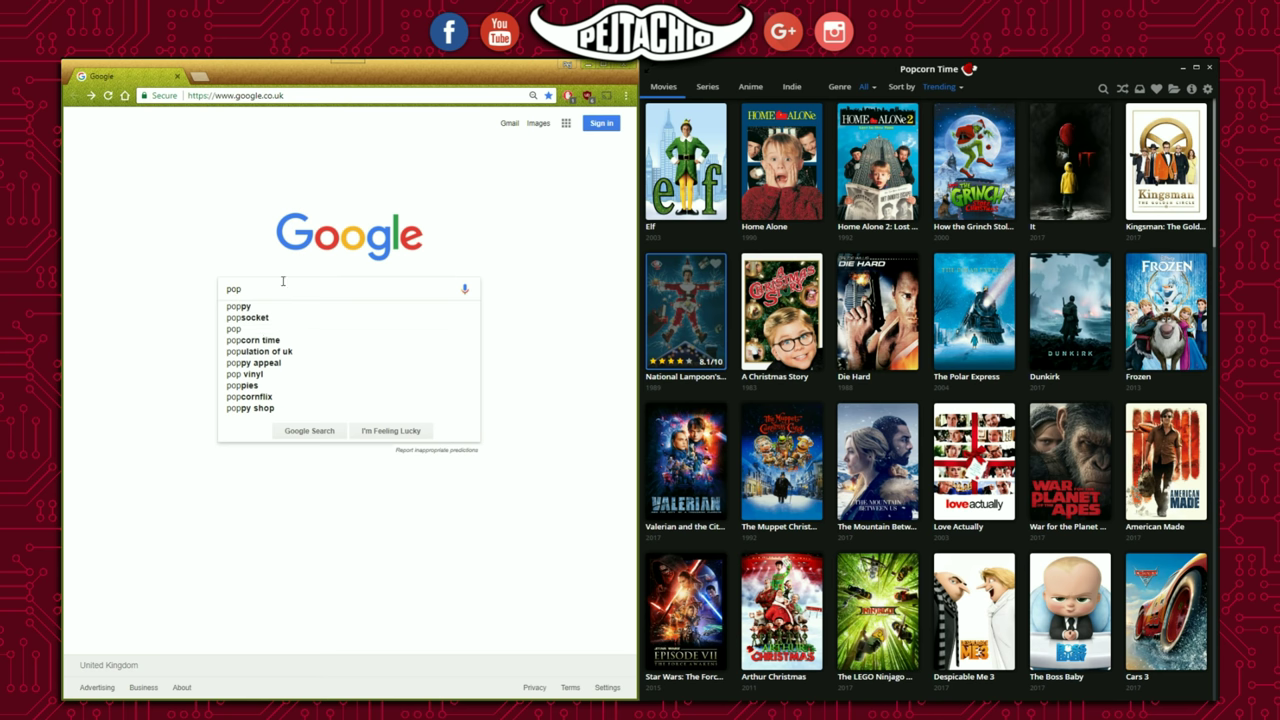
pyautogui.click(279, 344)
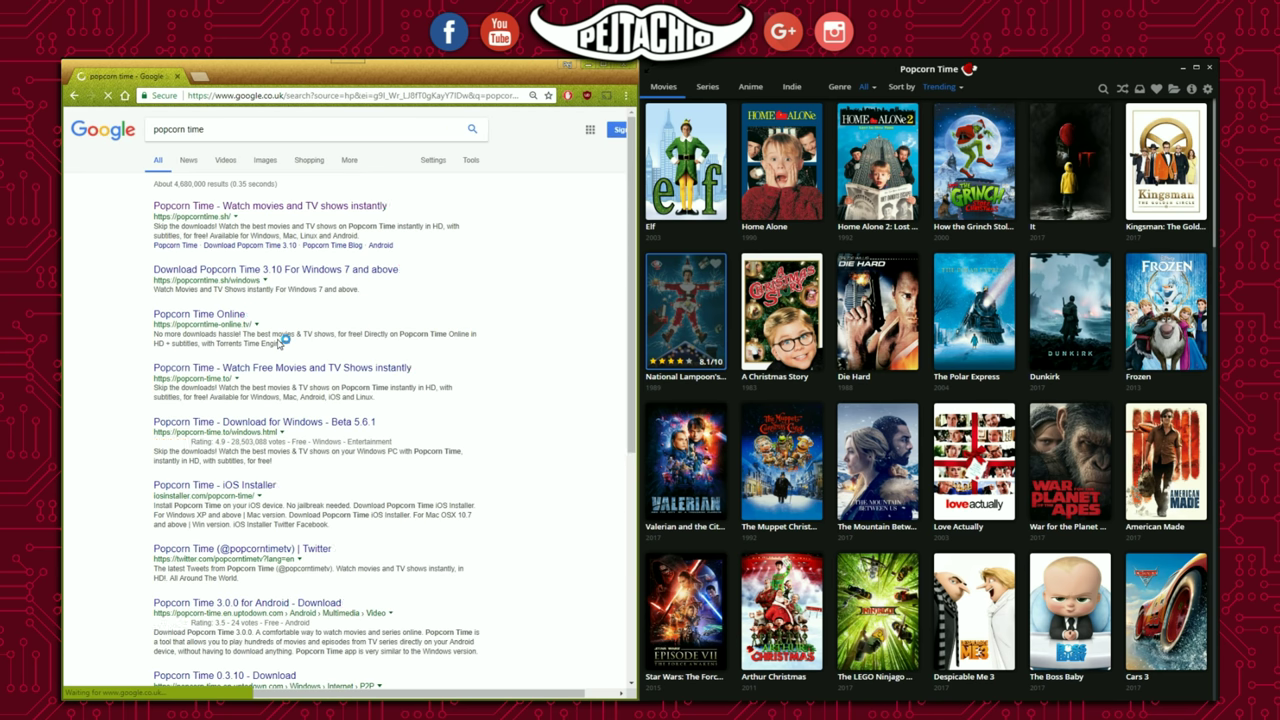
# Open the popcorntime.sh result and start the Popcorn Time 3.10 Windows download.
pyautogui.click(262, 208)
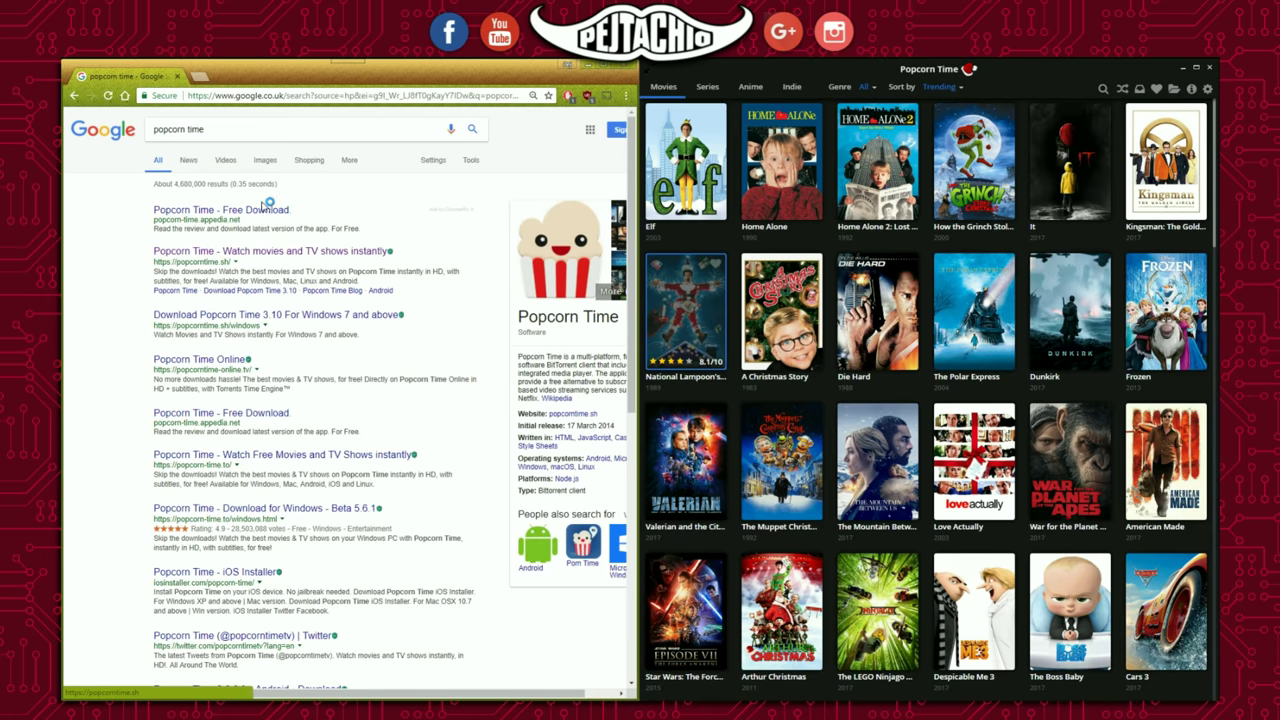
pyautogui.click(266, 252)
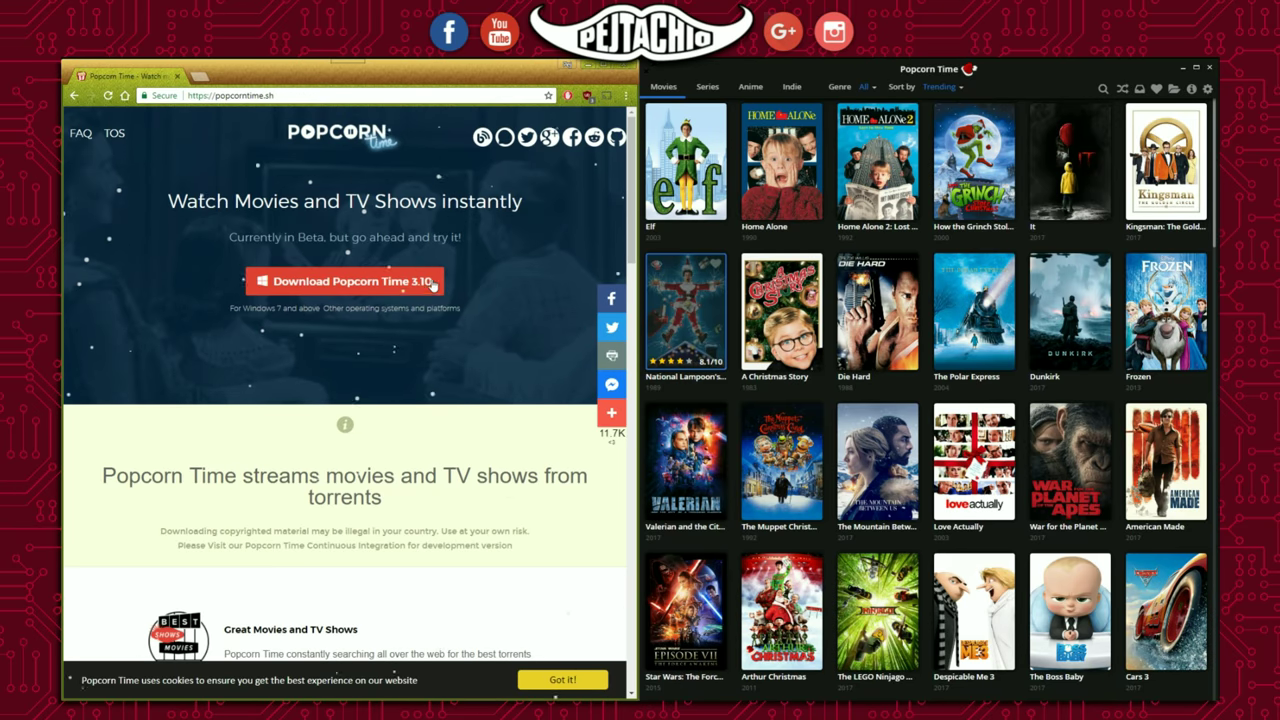
pyautogui.click(345, 283)
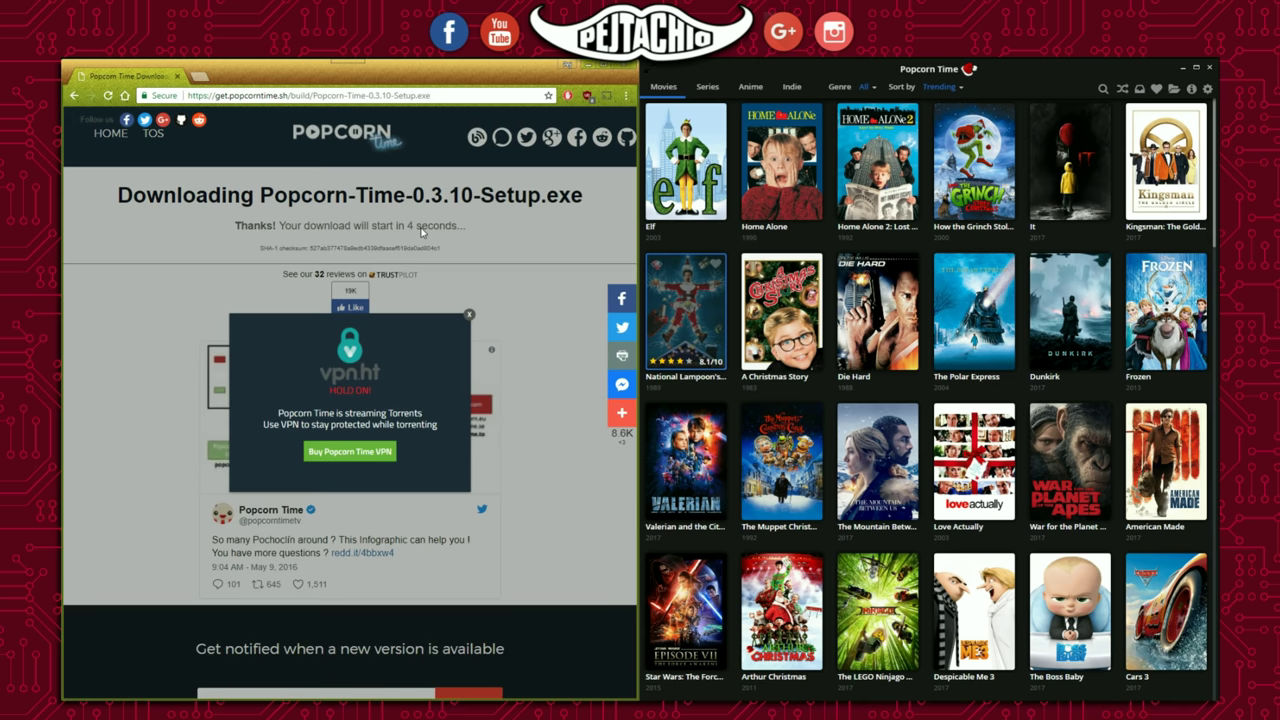
# Dismiss the vpn.ht popup and edit the save path for Popcorn-Time-0.3.10-Setup.exe.
pyautogui.click(470, 315)
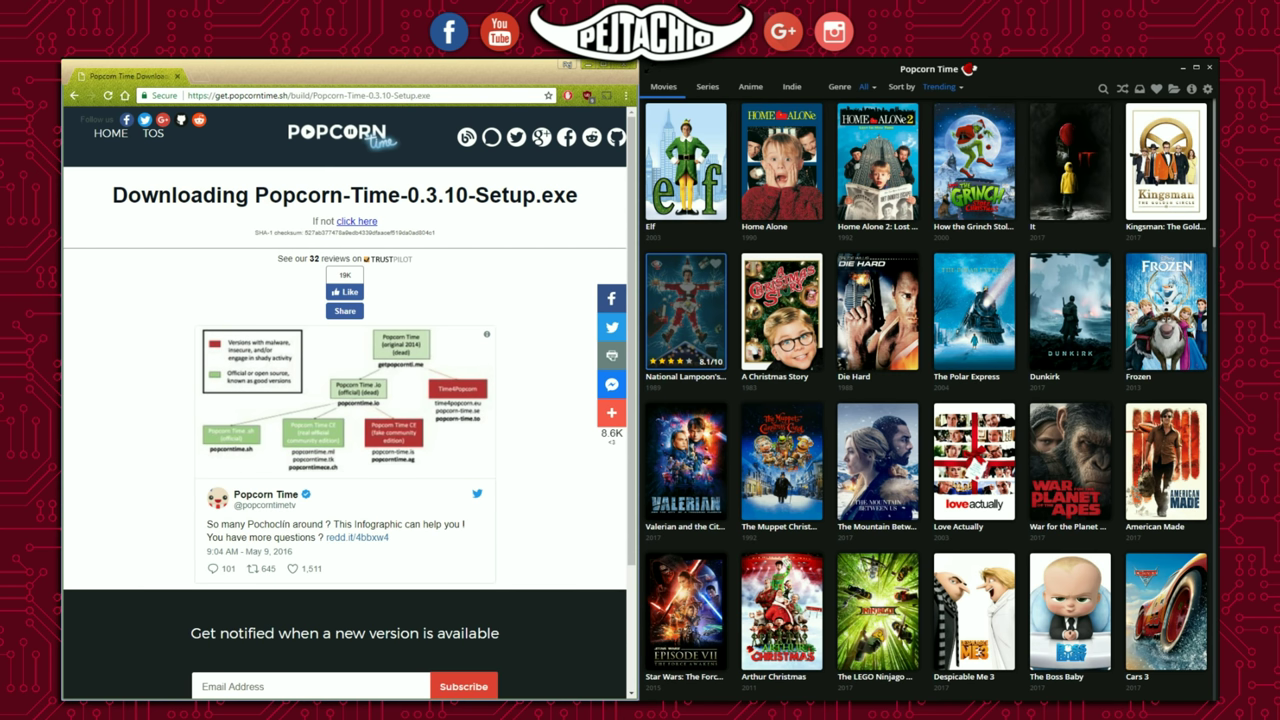
pyautogui.click(409, 275)
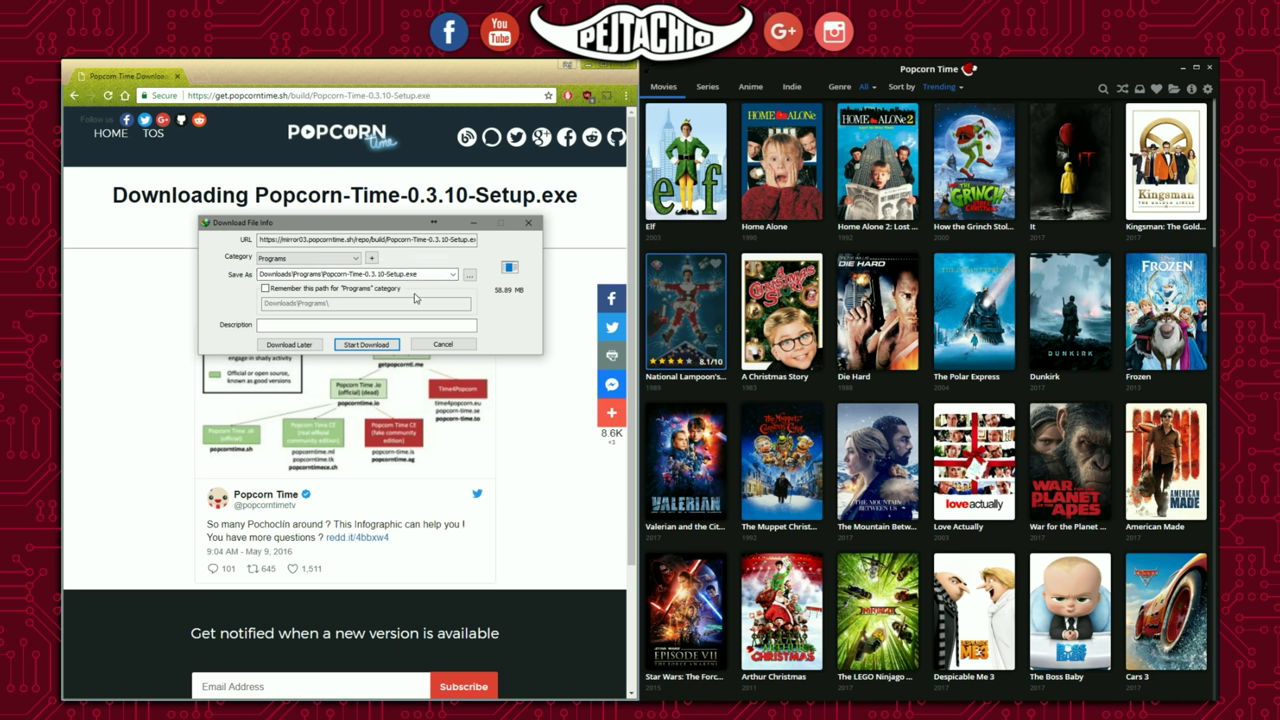
# Save Popcorn-Time-0.3.10-Setup.exe to the Downloads folder and start the download.
pyautogui.moveTo(370, 222); pyautogui.dragTo(356, 282)
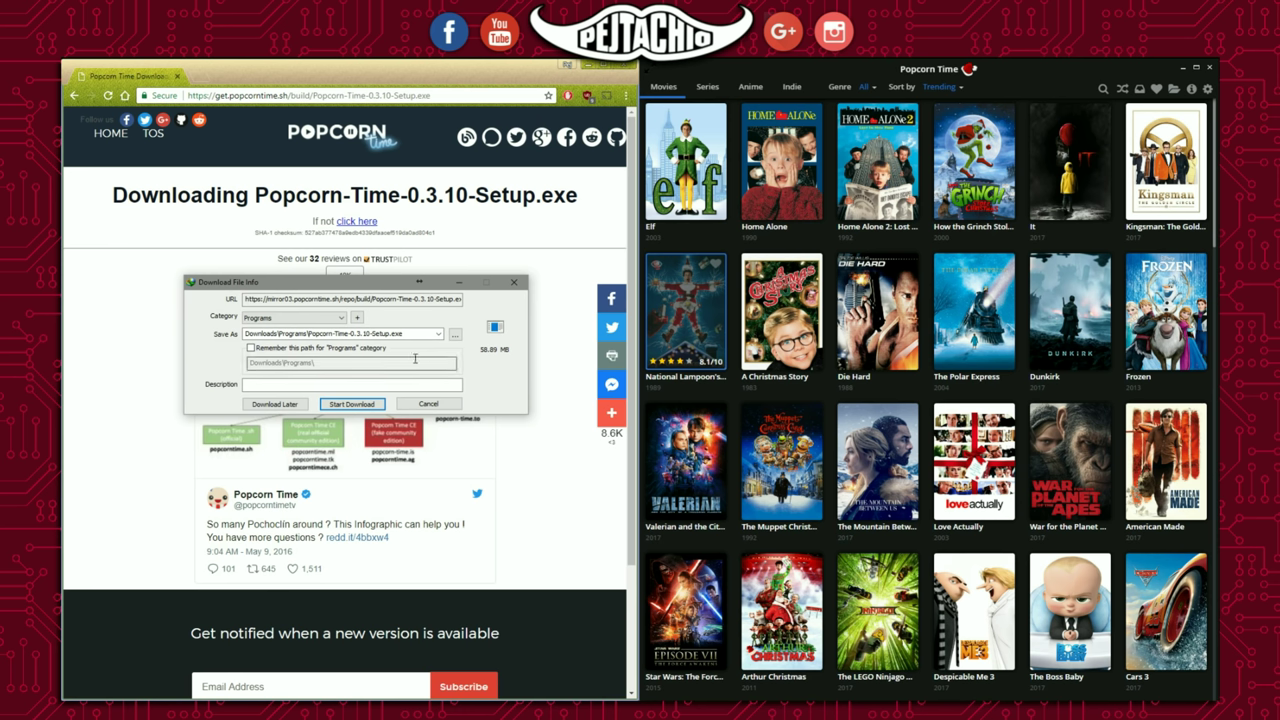
pyautogui.doubleClick(426, 334)
pyautogui.moveTo(404, 334); pyautogui.dragTo(317, 334)
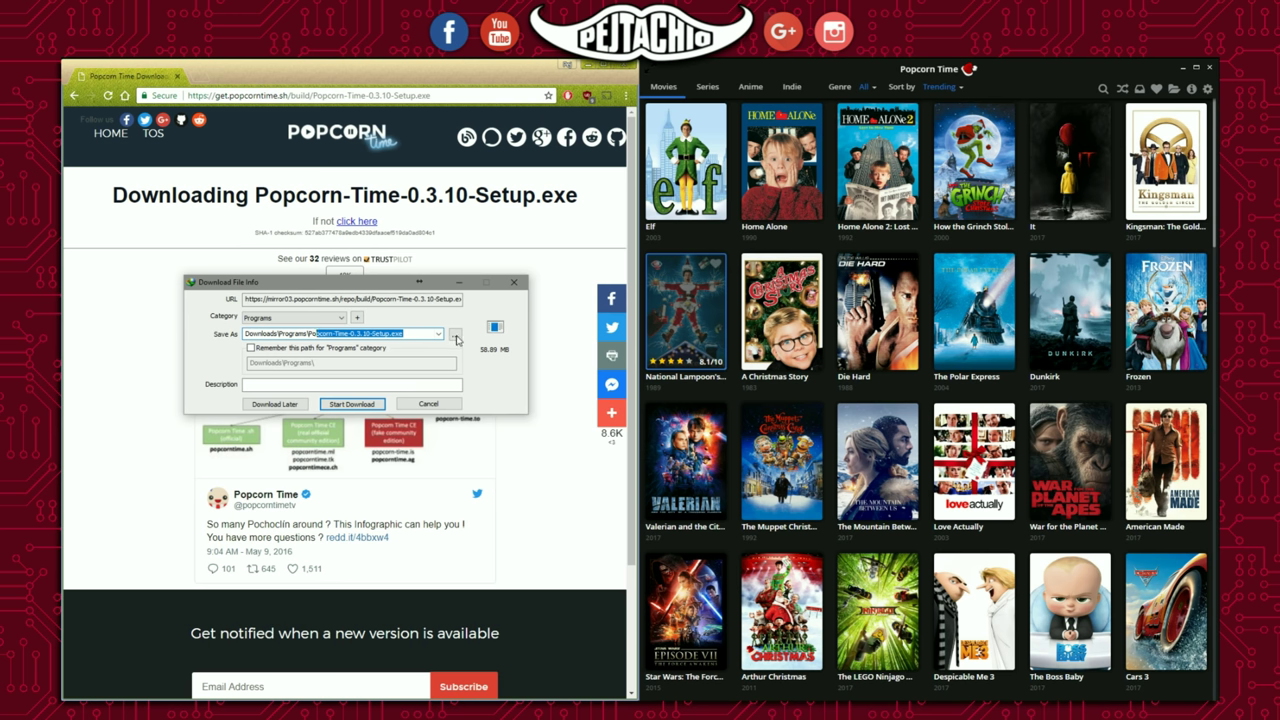
pyautogui.click(455, 336)
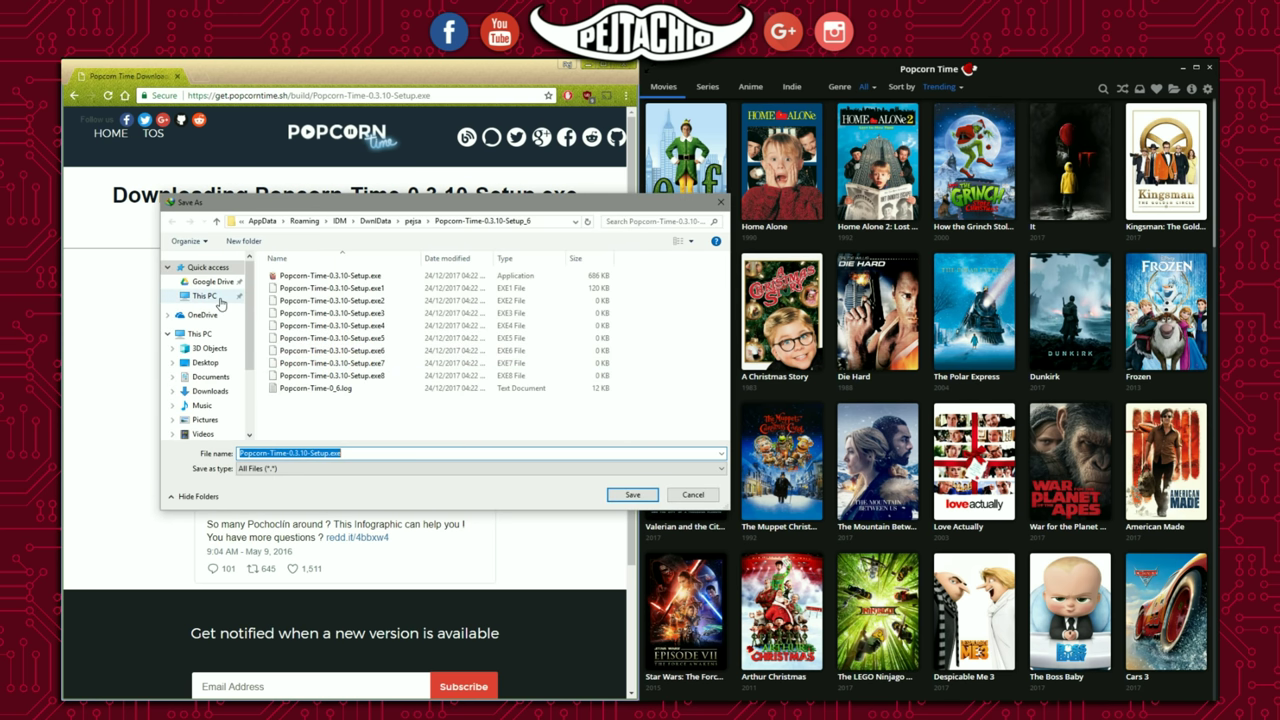
pyautogui.click(218, 394)
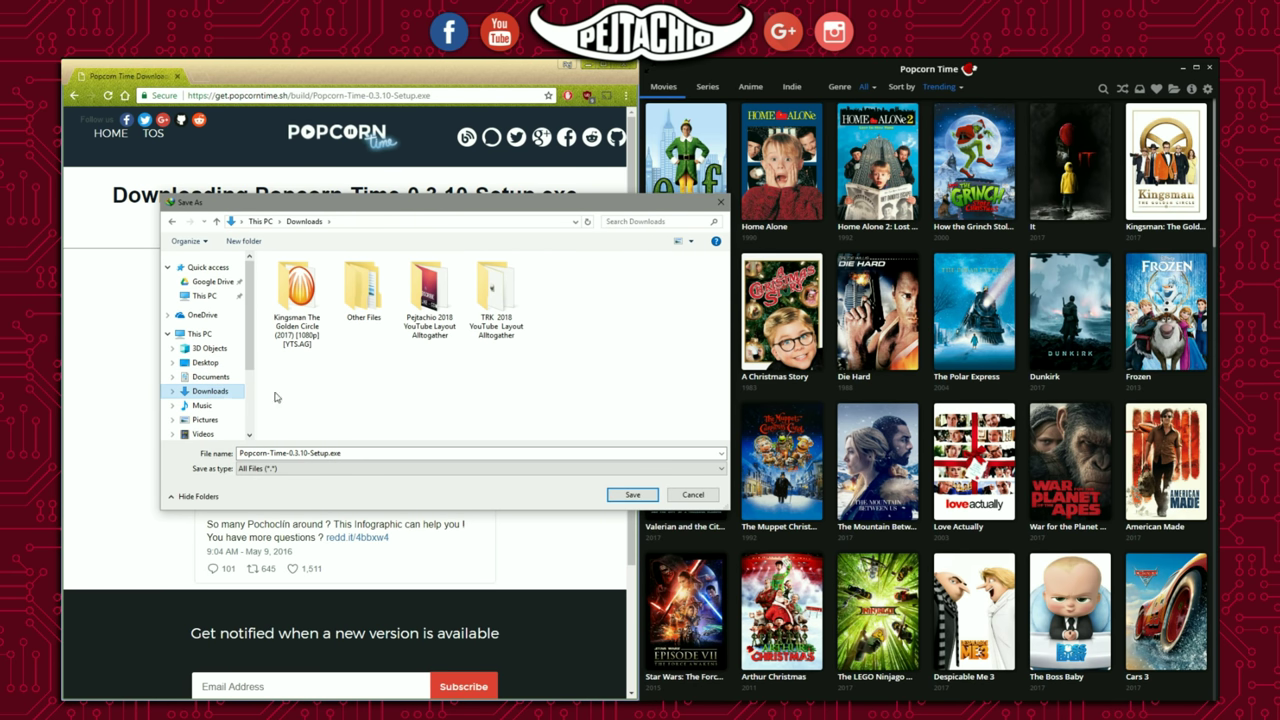
pyautogui.click(628, 494)
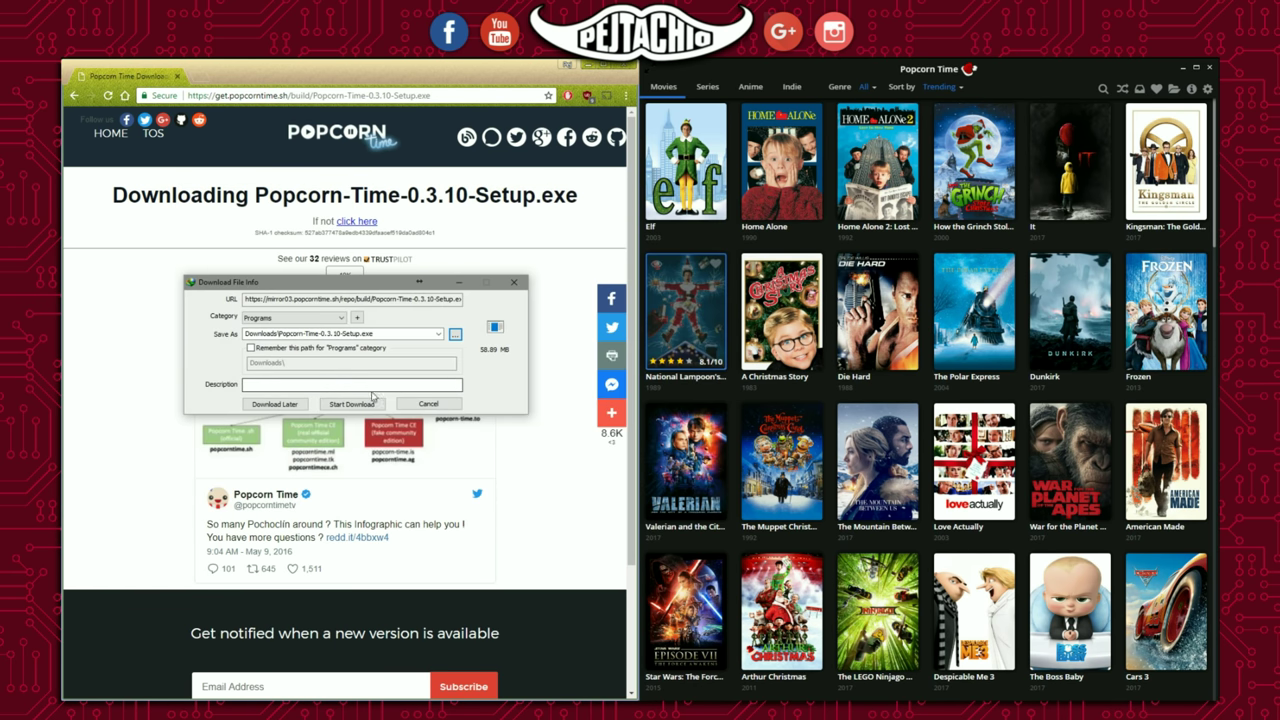
pyautogui.click(340, 405)
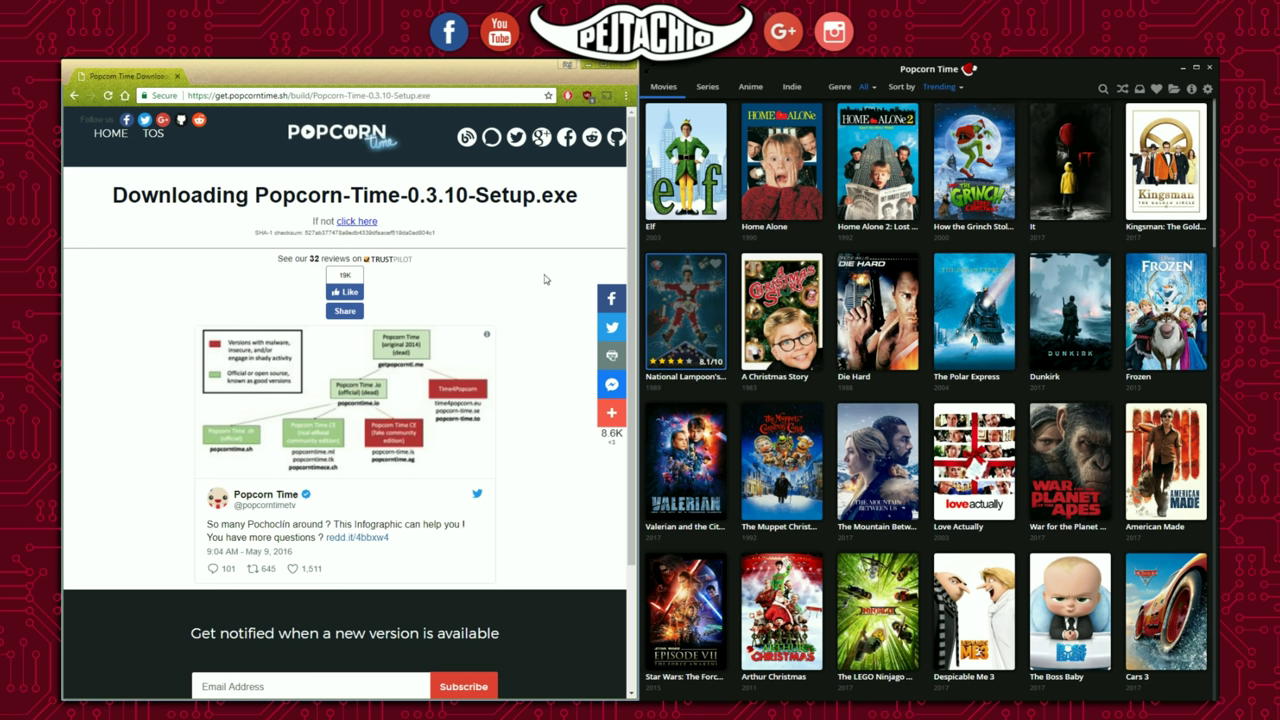
# Return to the popcorntime.sh homepage and start the Popcorn Time 3.10 download again.
pyautogui.hotkey('alt', 'Left')
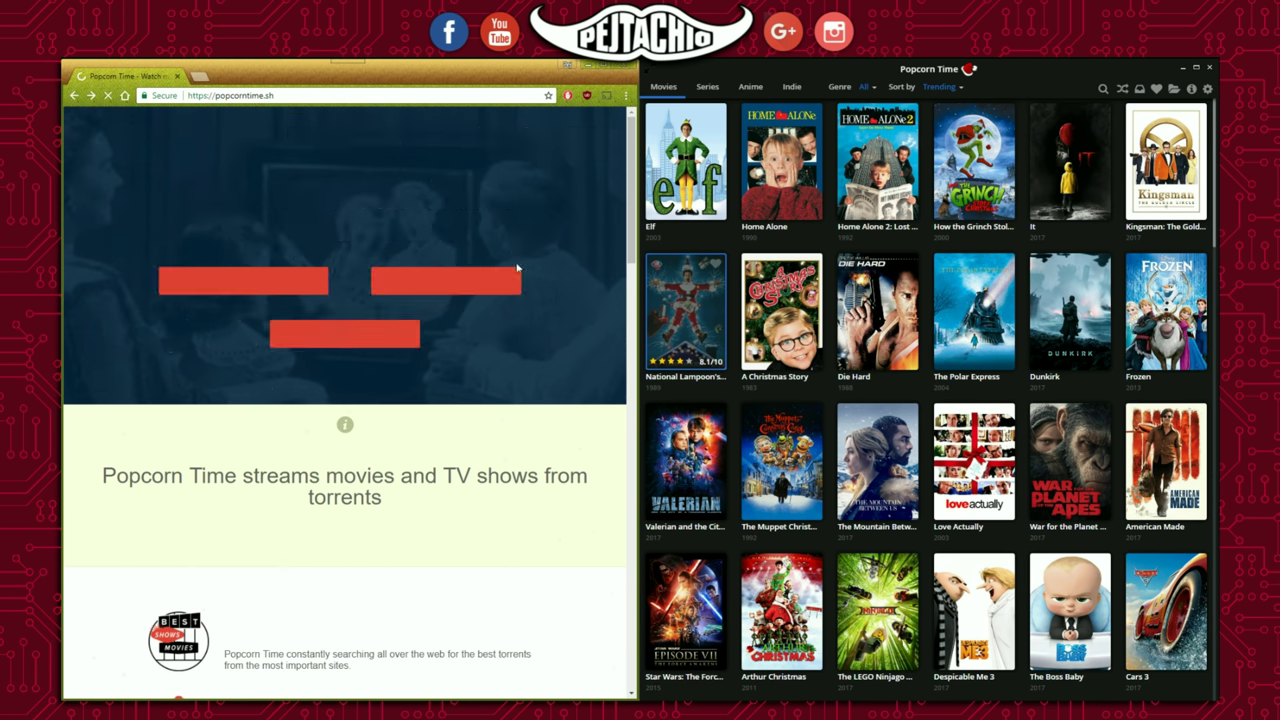
pyautogui.hotkey('alt', 'Left')
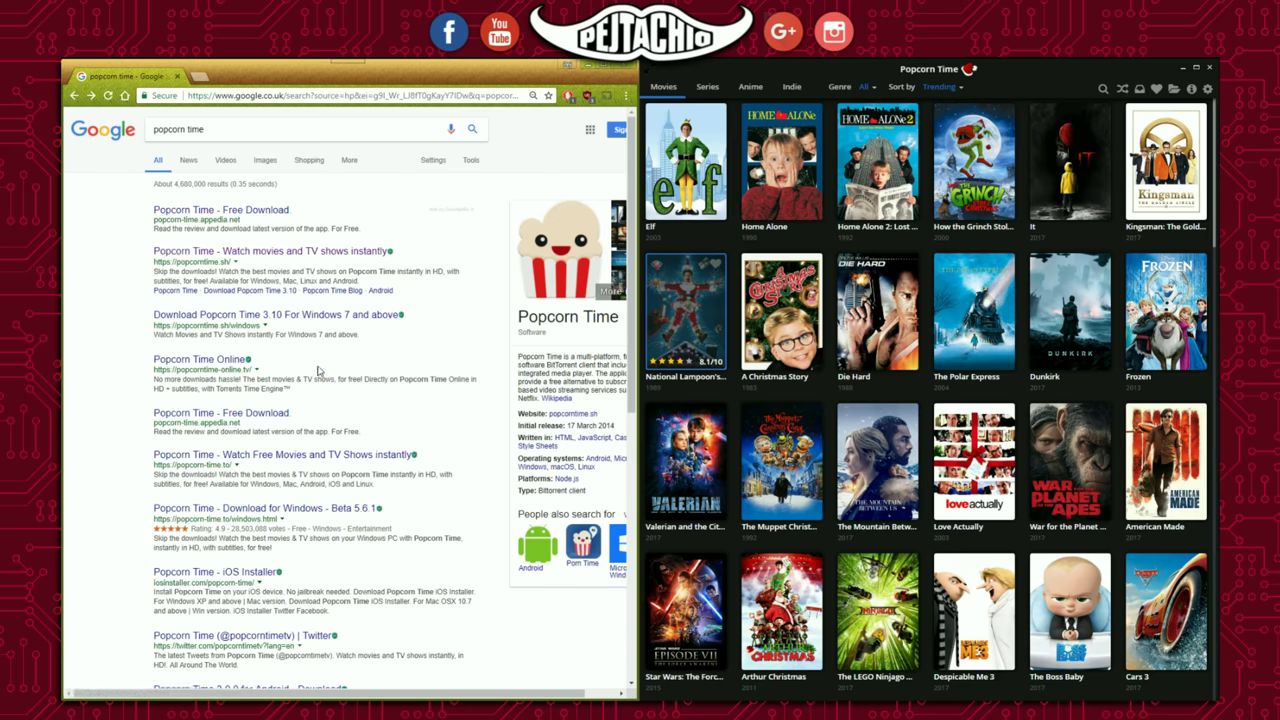
pyautogui.hotkey('alt', 'Right')
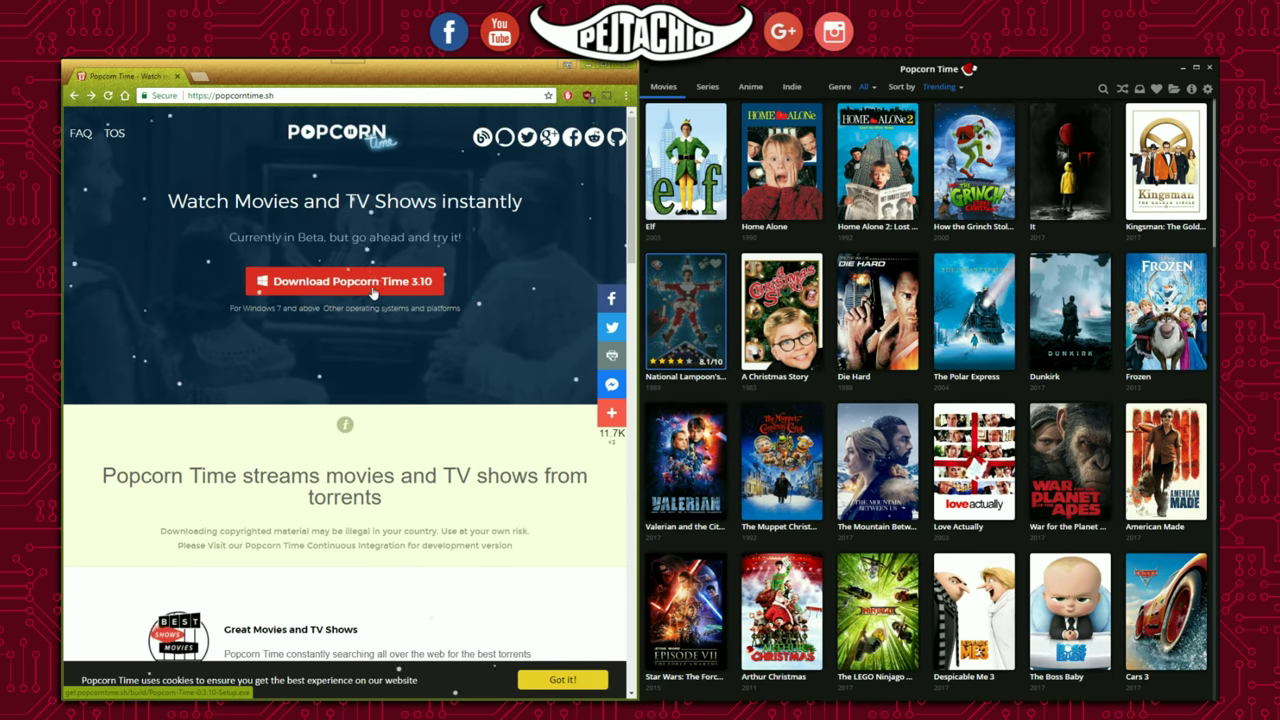
pyautogui.click(405, 289)
# Close the Get notified popup, look over the download page, and return to Google.
pyautogui.scroll(-3, 409, 290)
pyautogui.scroll(3, 412, 290)
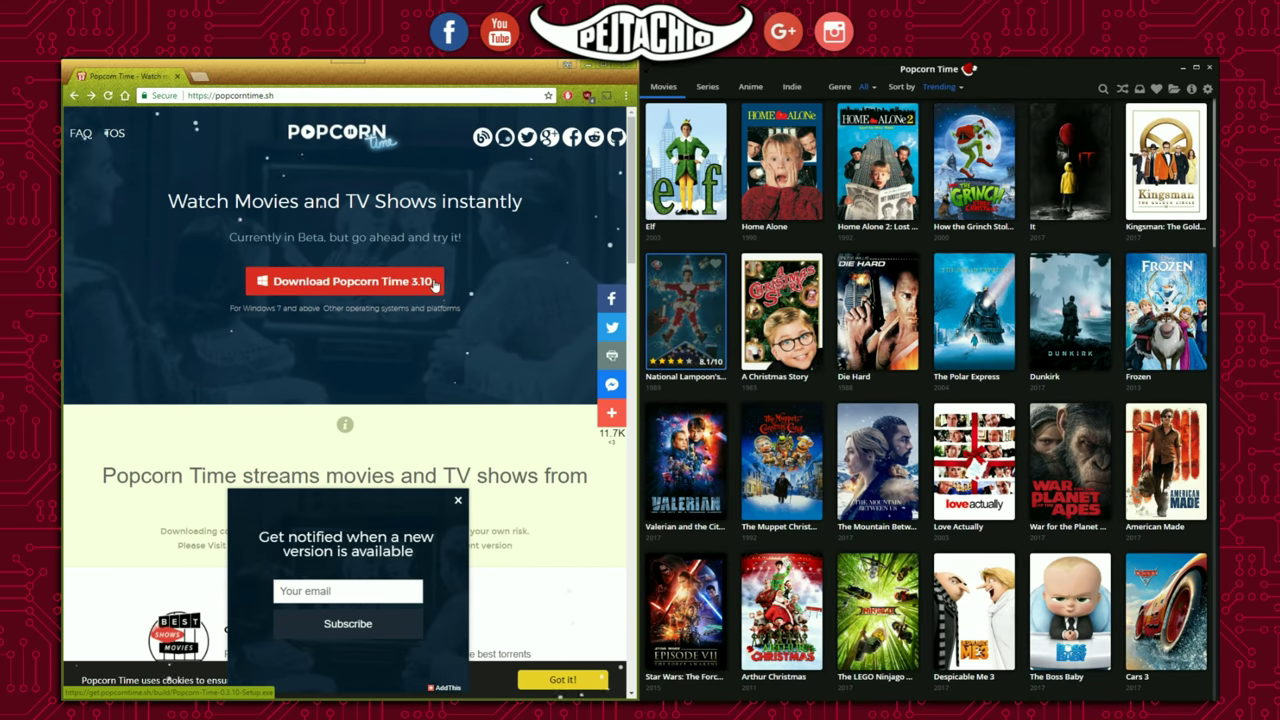
pyautogui.scroll(-1, 455, 296)
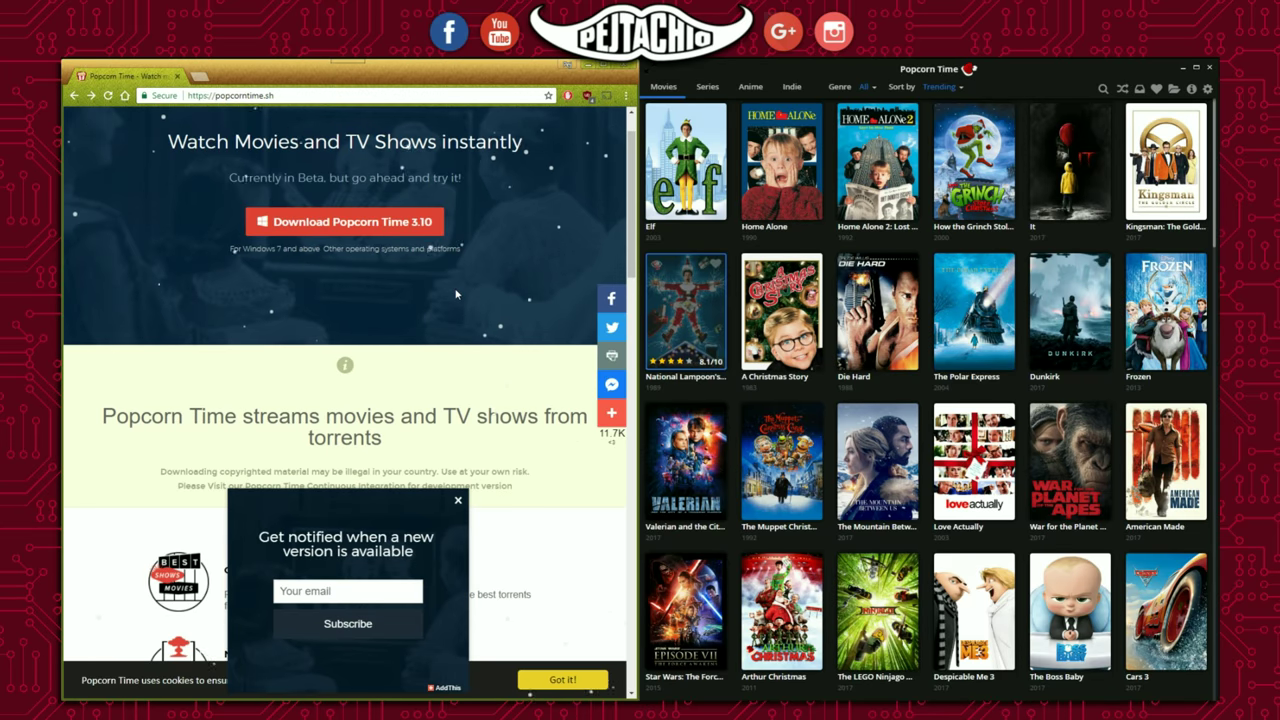
pyautogui.scroll(-5, 573, 507)
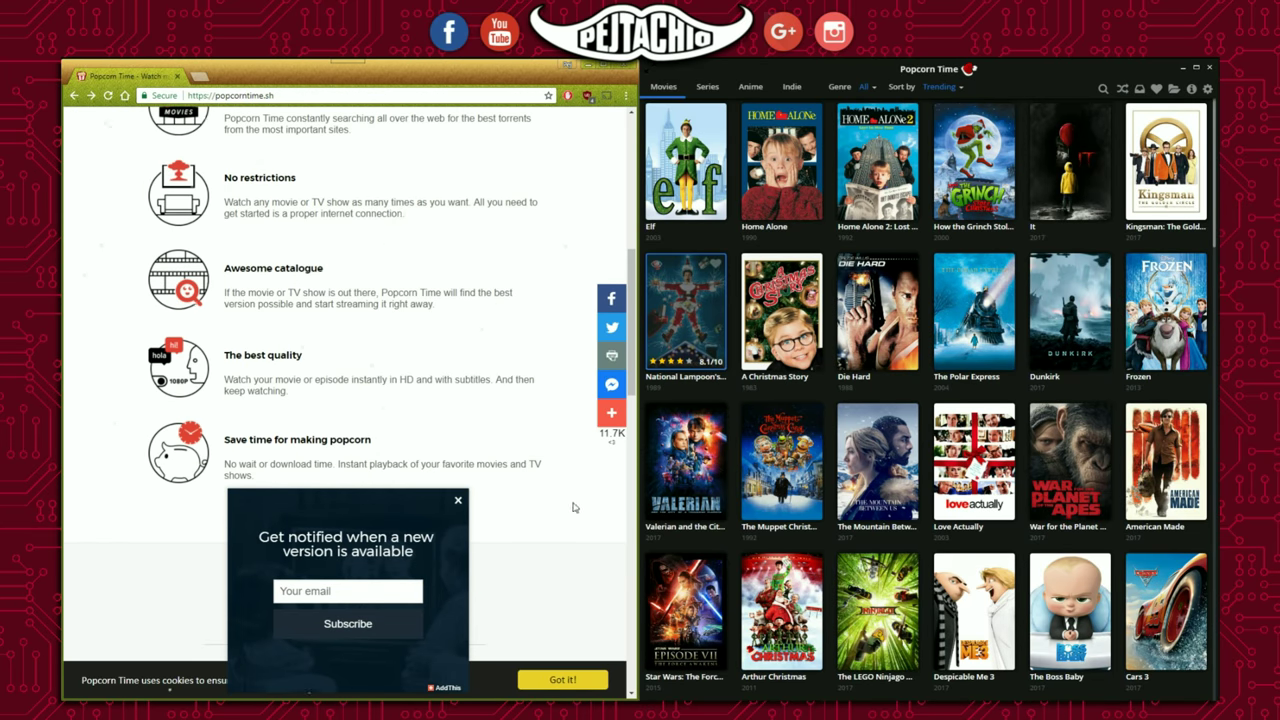
pyautogui.click(458, 499)
pyautogui.scroll(8, 458, 499)
pyautogui.scroll(-3, 428, 333)
pyautogui.scroll(-4, 428, 333)
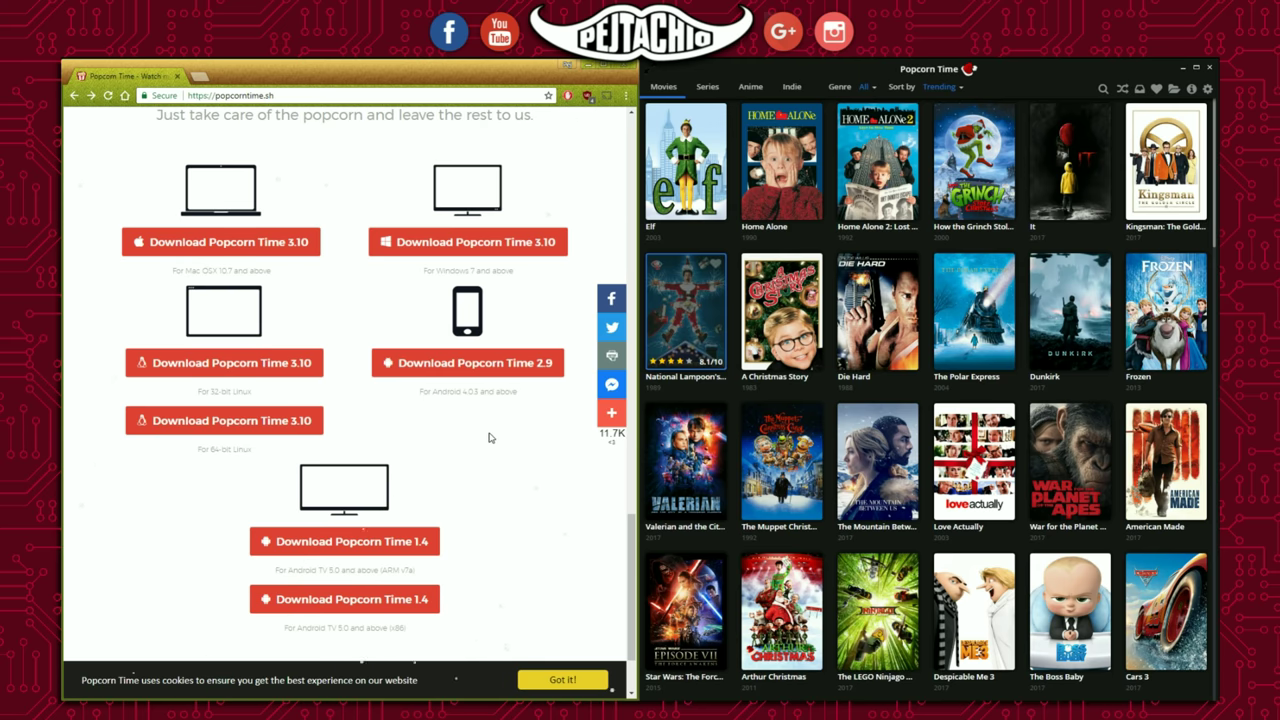
pyautogui.scroll(2, 423, 330)
pyautogui.scroll(4, 423, 330)
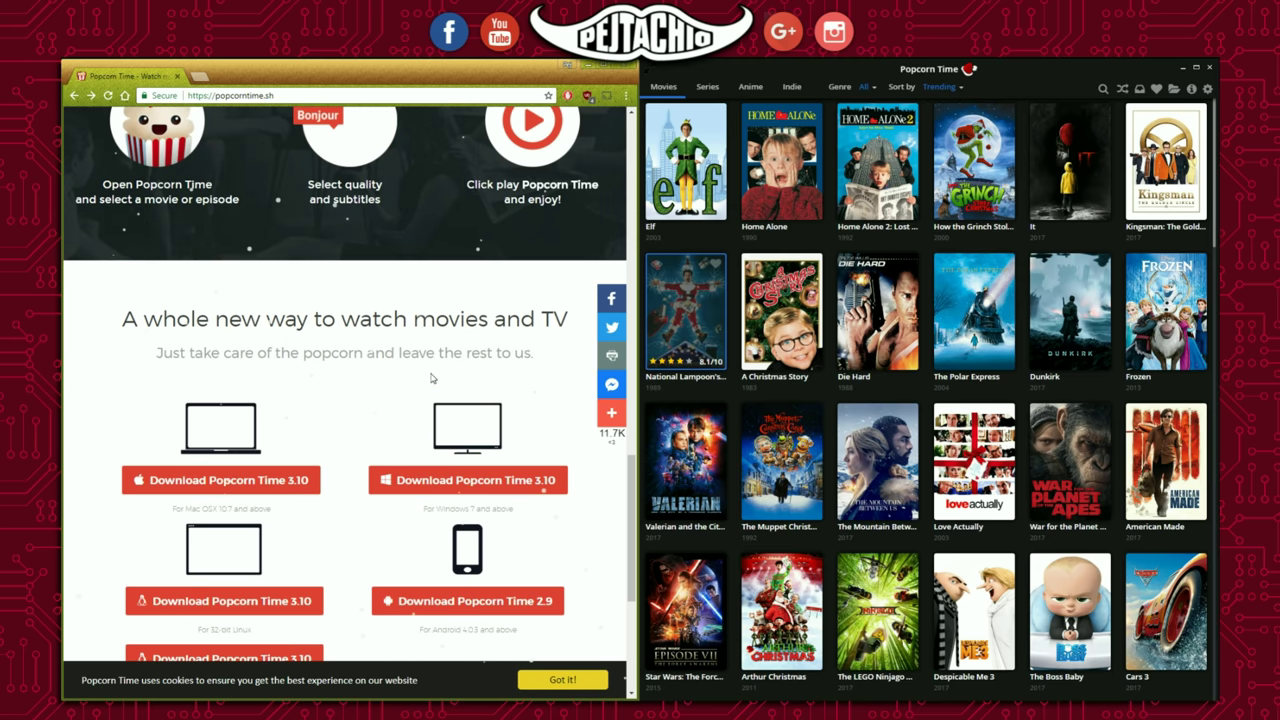
pyautogui.scroll(3, 425, 367)
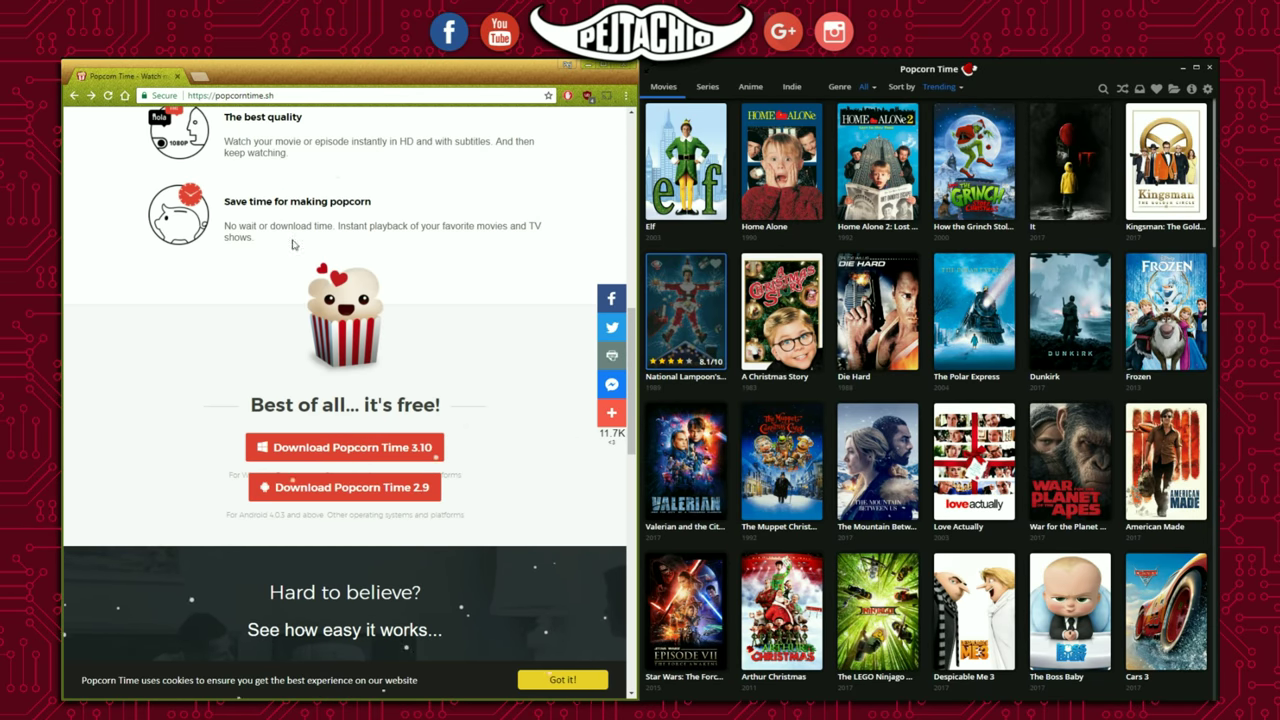
pyautogui.click(73, 95)
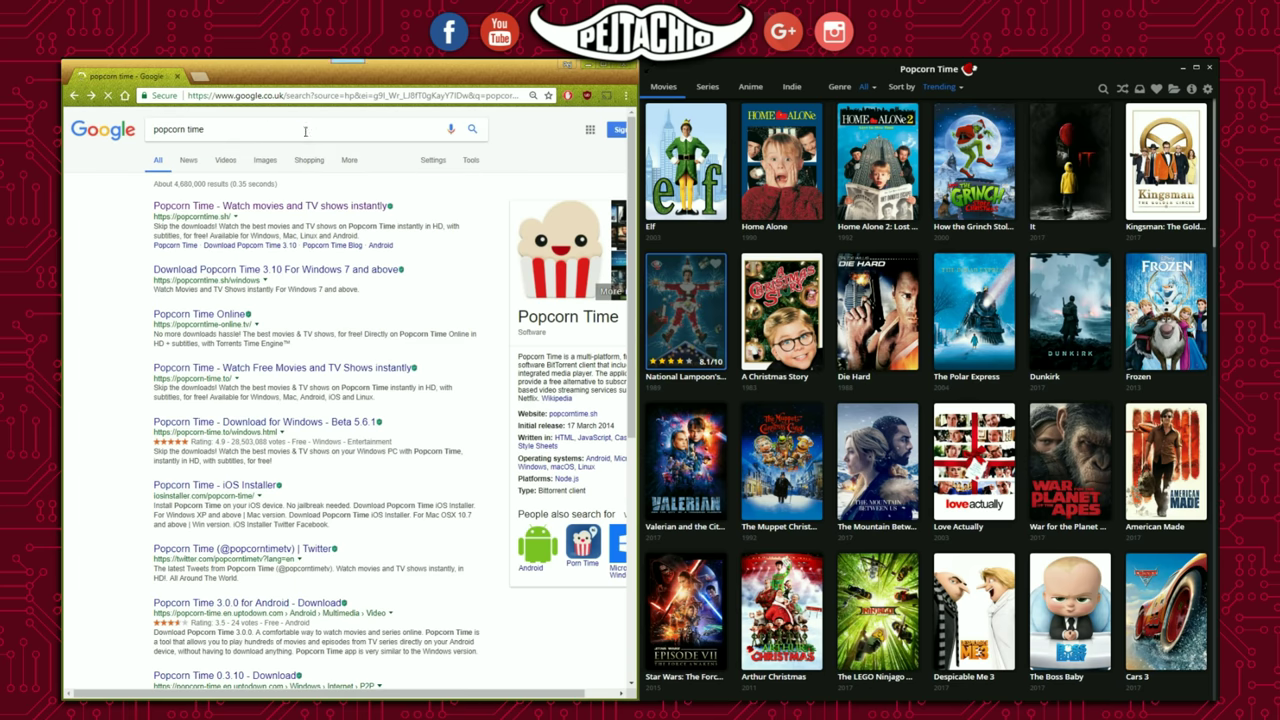
# Replace the Google query with 'utorrent' and run the search.
pyautogui.click(266, 134)
pyautogui.press('BackSpace')
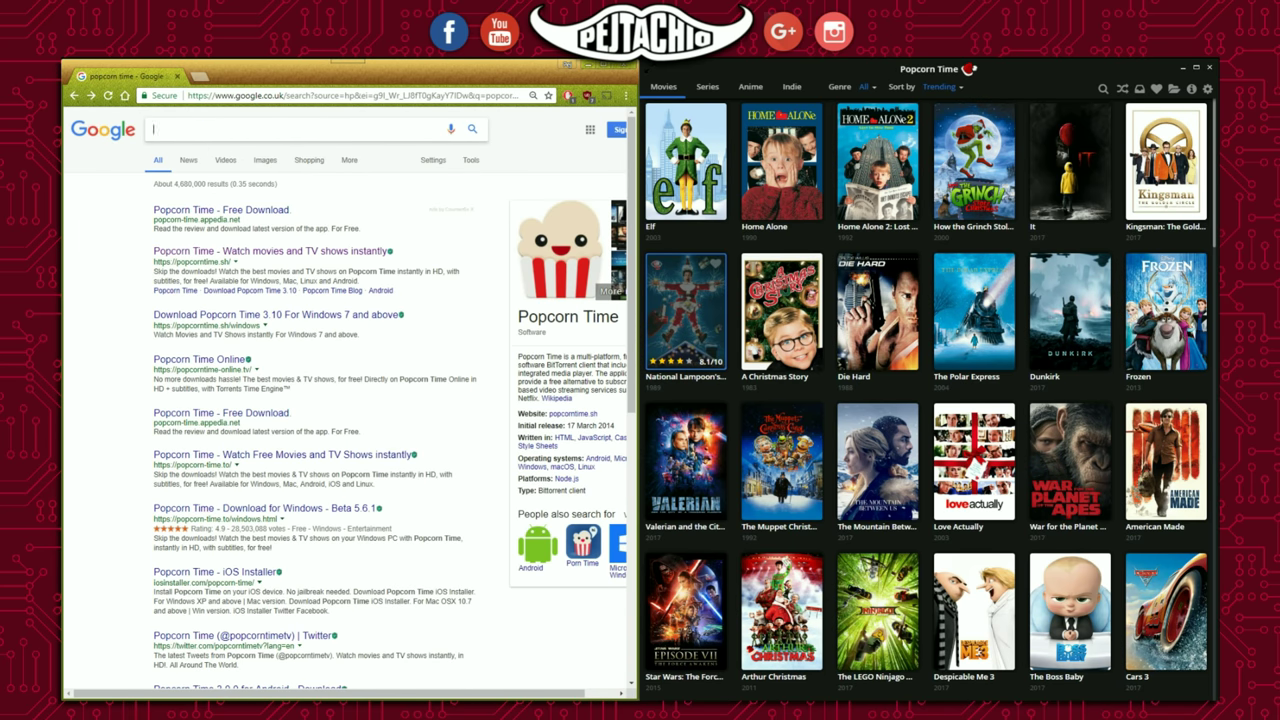
pyautogui.write('utto')
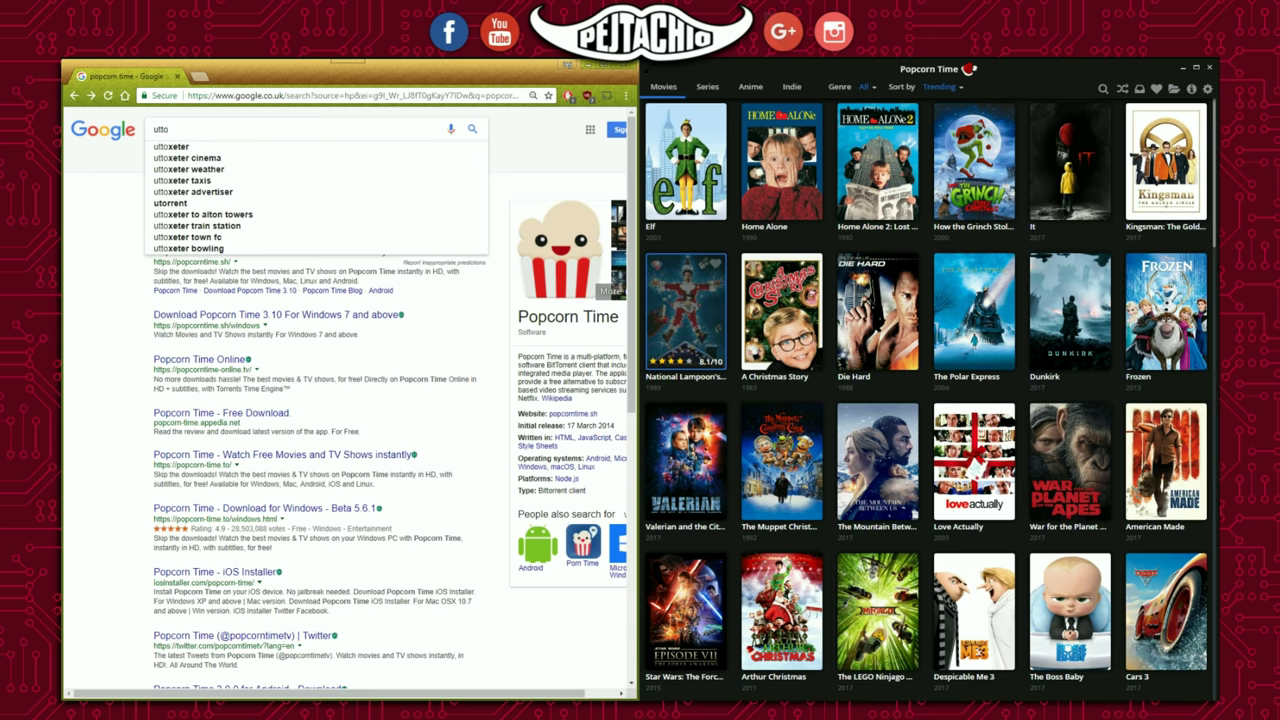
pyautogui.press('BackSpace')
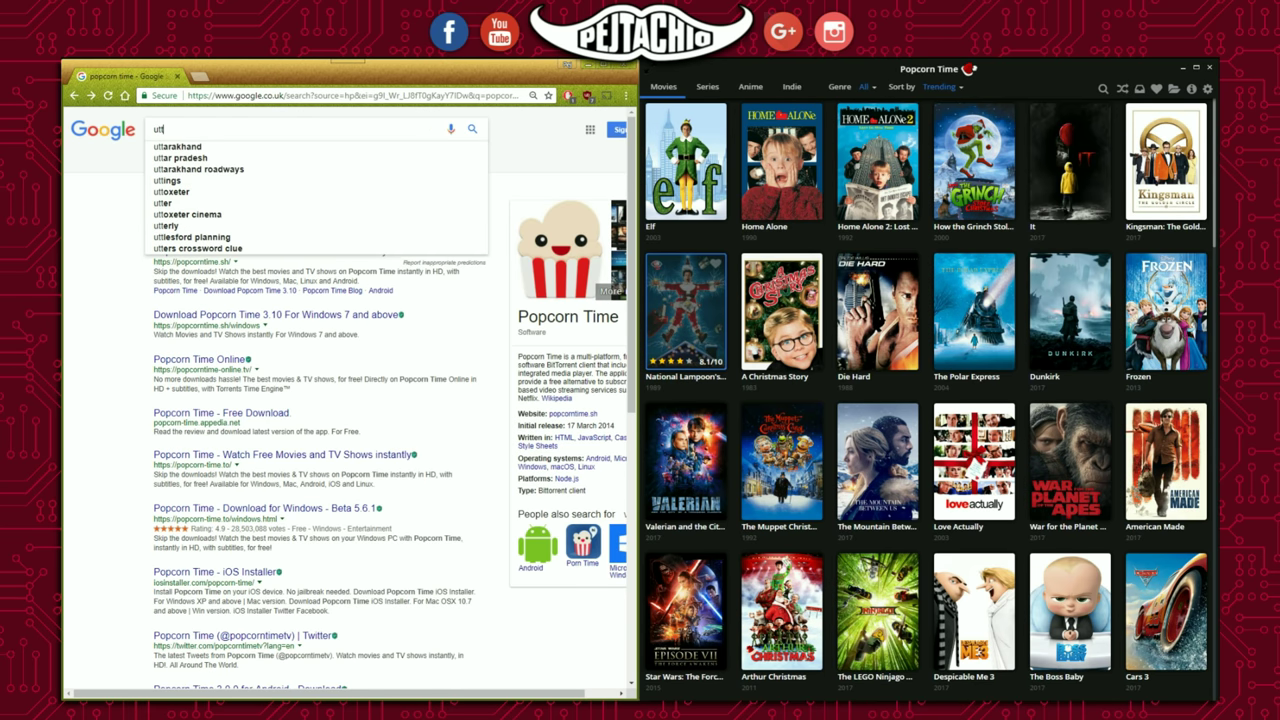
pyautogui.press('BackSpace')
pyautogui.write('oo')
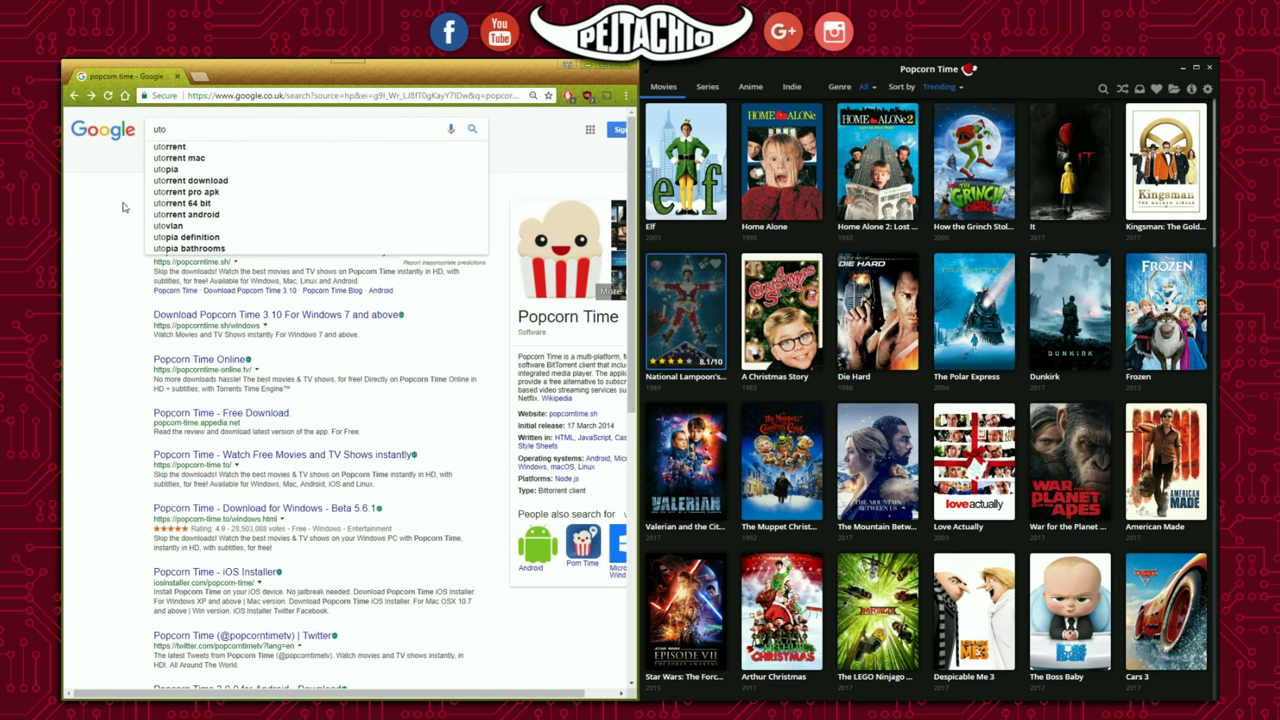
pyautogui.click(176, 150)
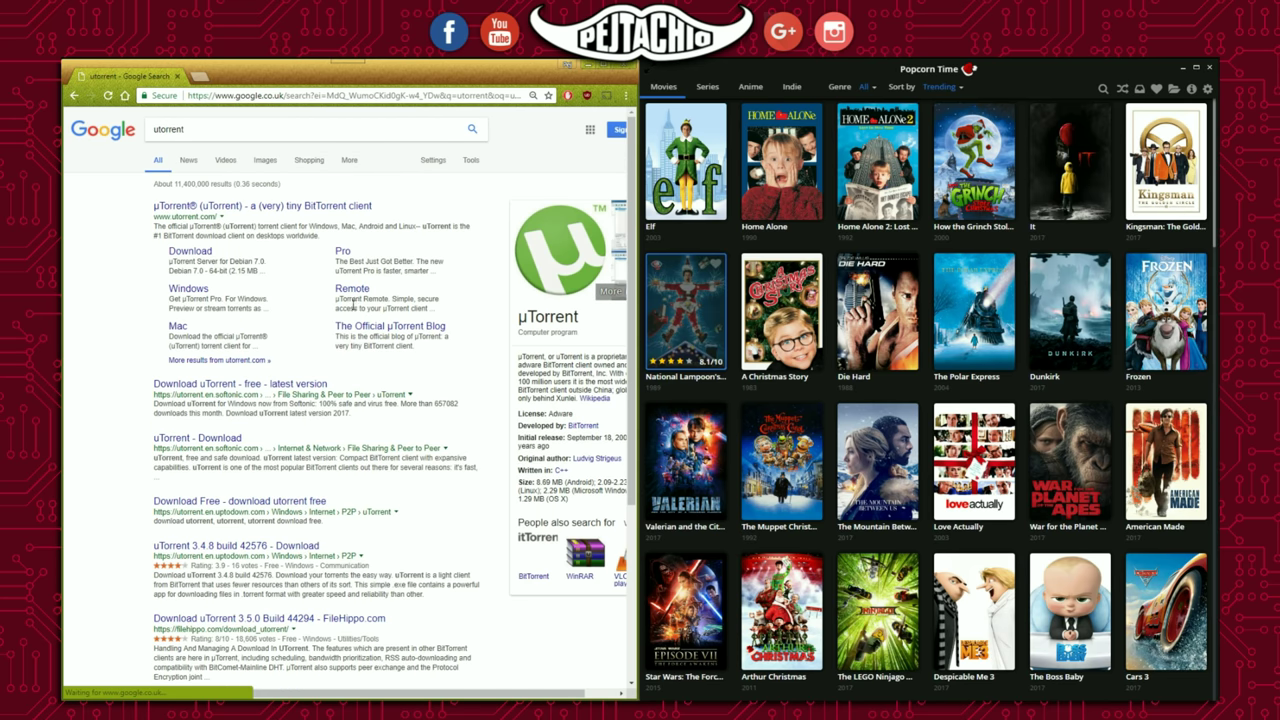
# Visit the official utorrent.com site past the blocked page, then return to the results.
pyautogui.click(286, 210)
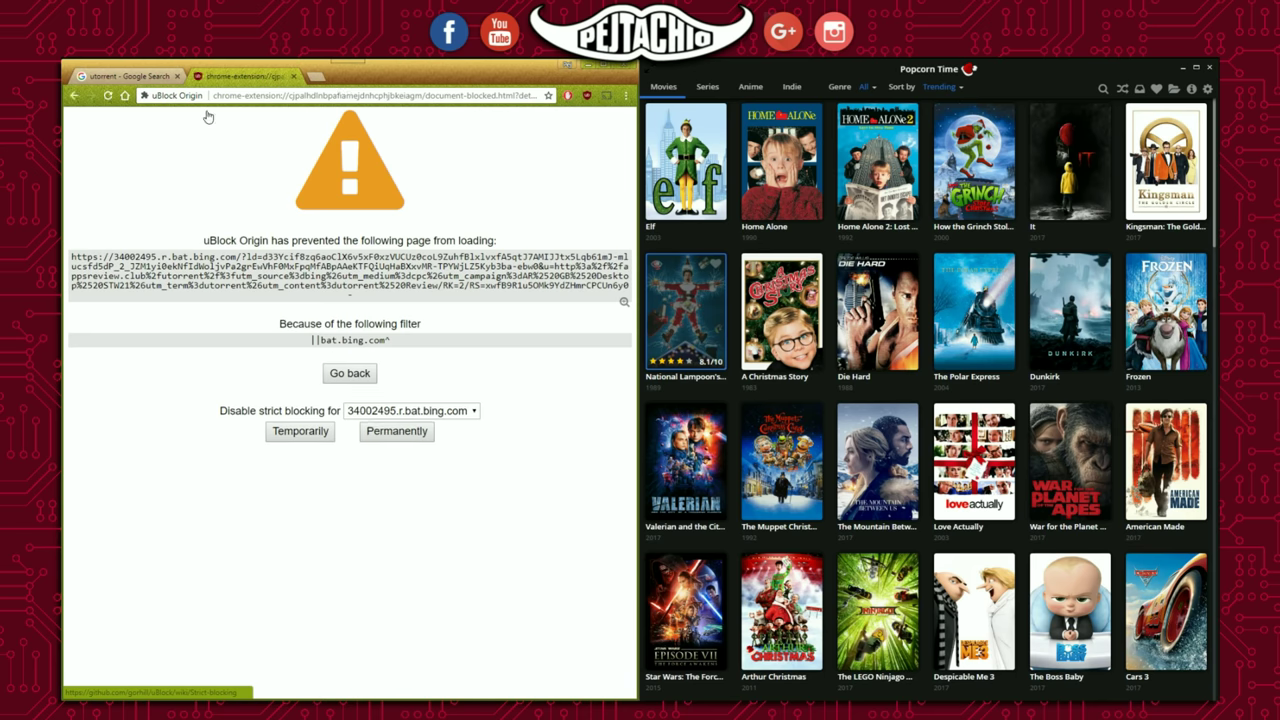
pyautogui.click(287, 78)
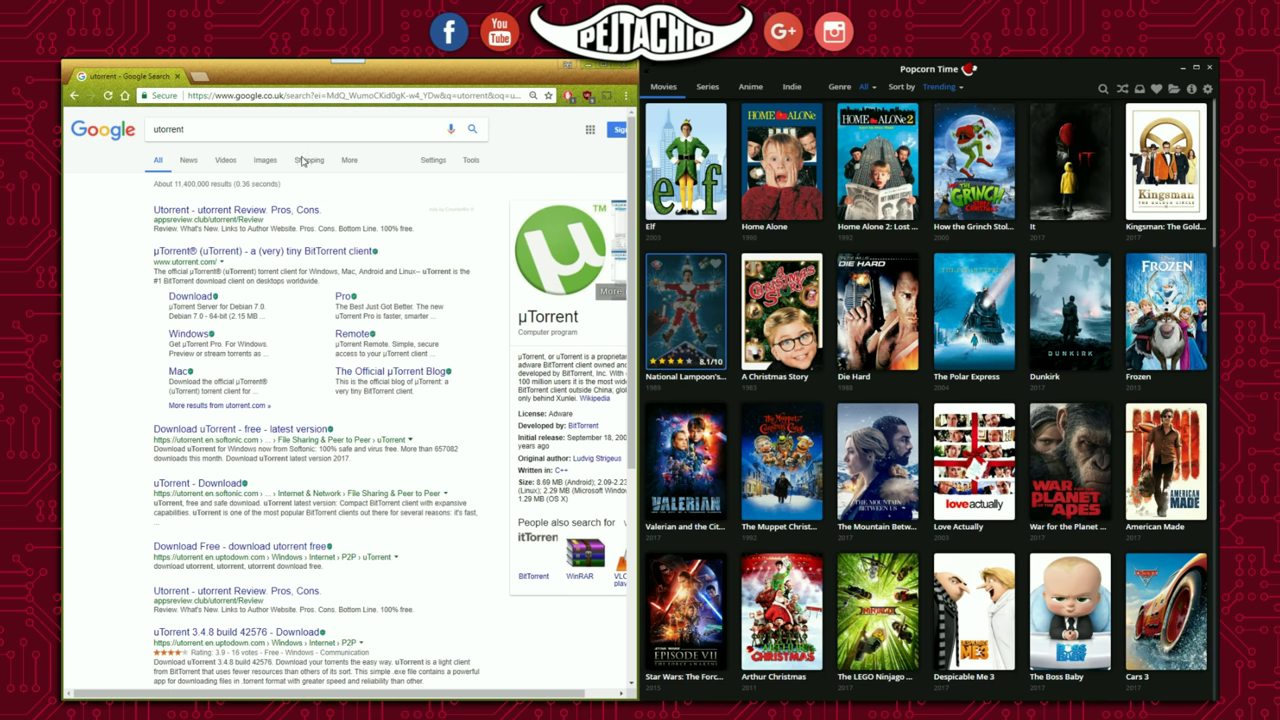
pyautogui.click(289, 252)
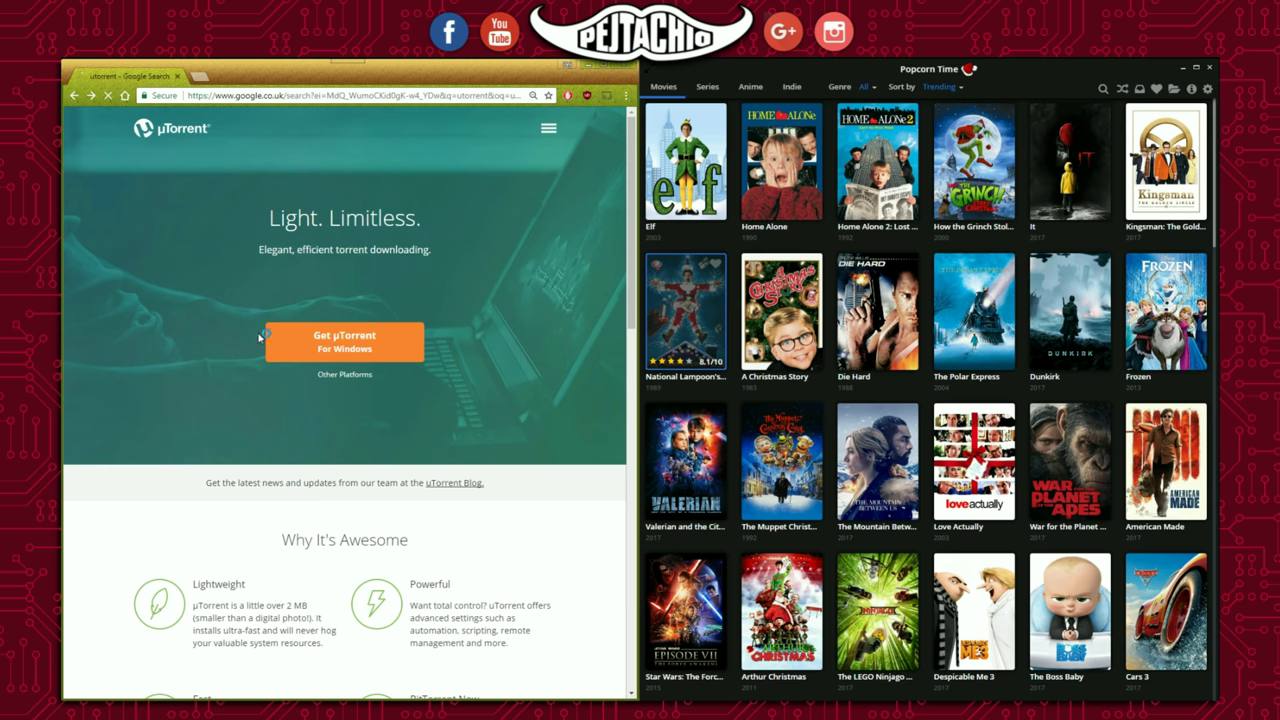
pyautogui.hotkey('alt', 'Left')
pyautogui.click(228, 143)
pyautogui.hotkey('ctrl', 'a')
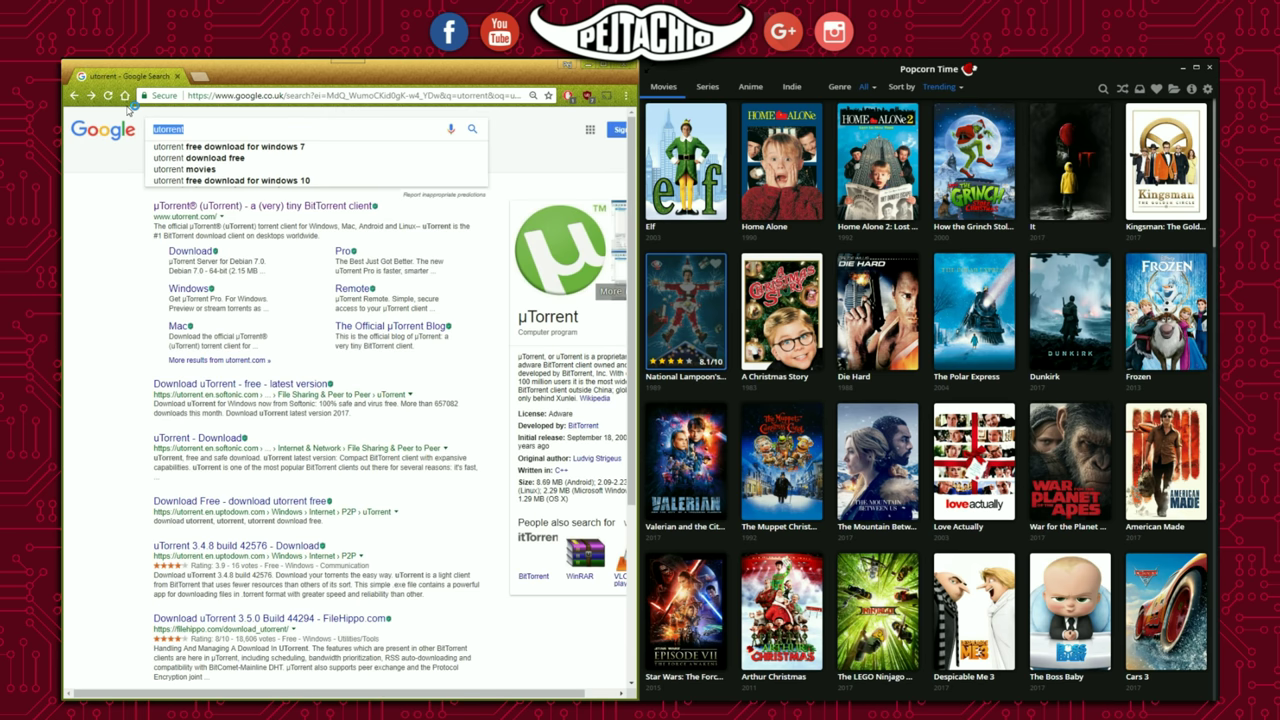
# Search for 'bitcomet', check the 64-bit version note on bitcomet.com, and go back.
pyautogui.press('BackSpace')
pyautogui.write('bitcomet')
pyautogui.press('Return')
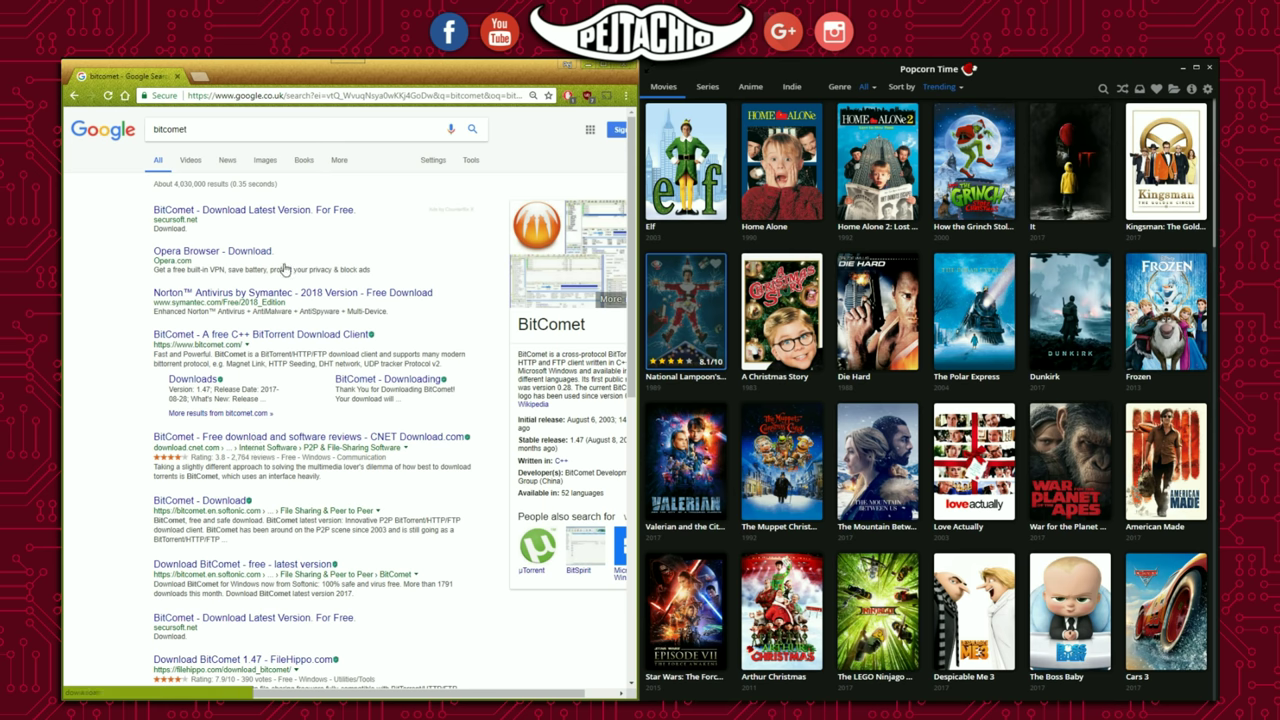
pyautogui.click(298, 337)
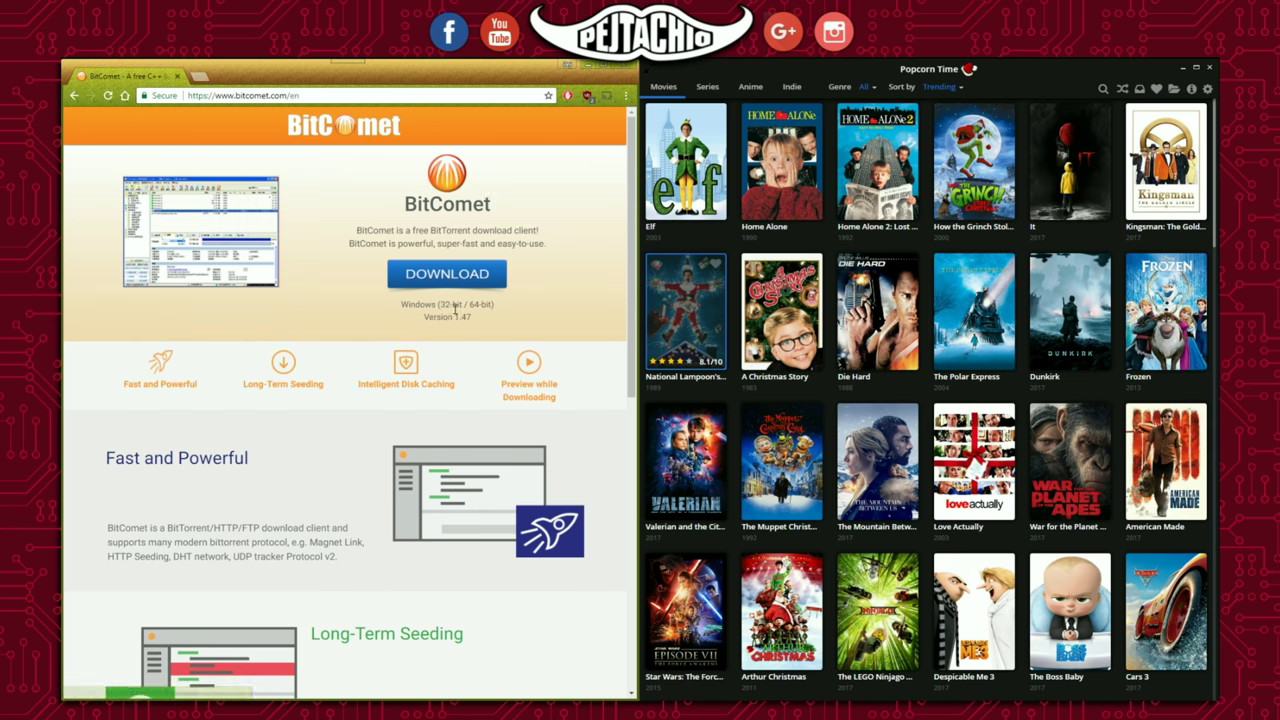
pyautogui.moveTo(460, 304)
pyautogui.mouseDown()
pyautogui.moveTo(437, 304)
pyautogui.moveTo(503, 306)
pyautogui.moveTo(469, 305)
pyautogui.mouseUp()
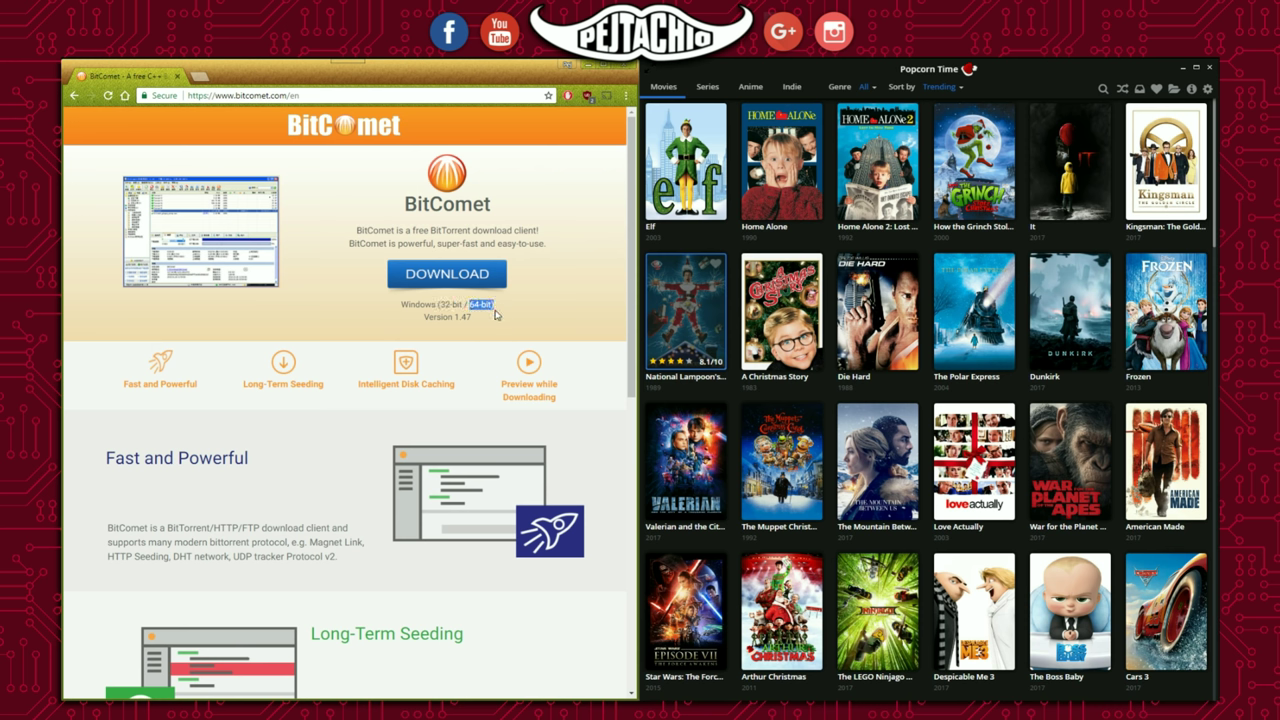
pyautogui.hotkey('alt', 'Left')
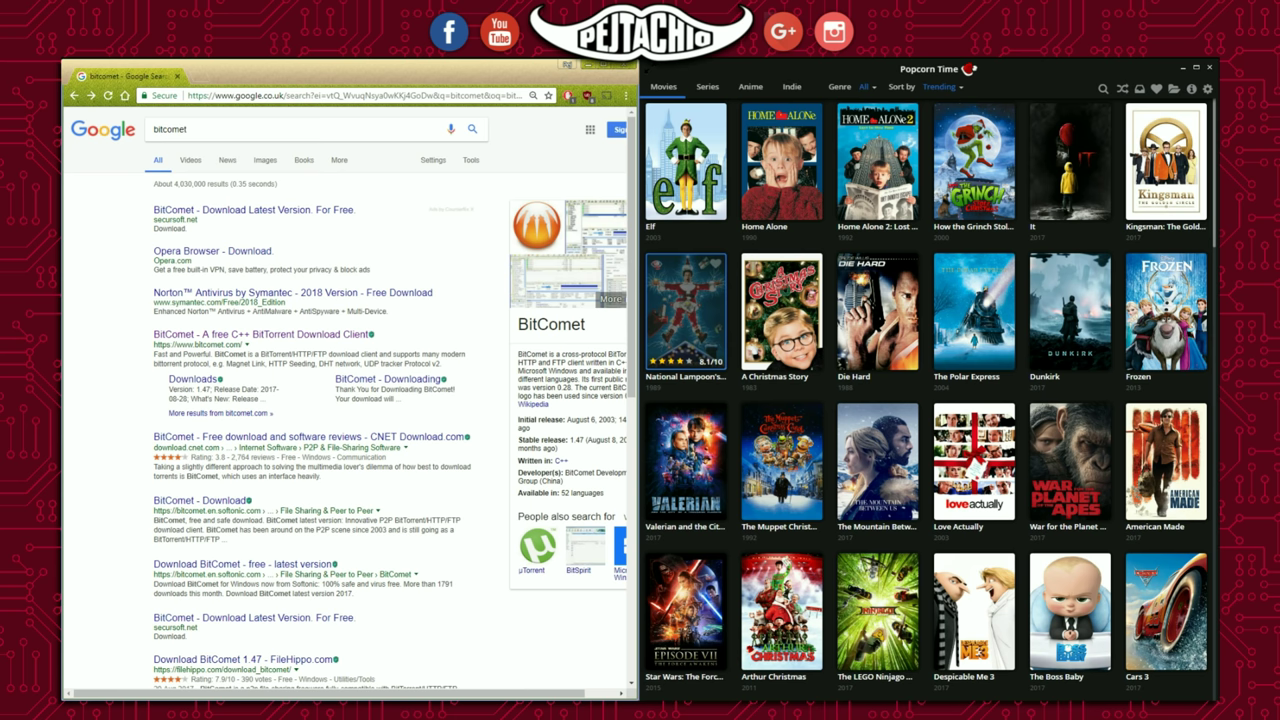
# Launch Popcorn-Time-0.3.10-Setup.exe from Downloads, accept the license, then cancel the setup.
pyautogui.moveTo(60, 176); pyautogui.dragTo(124, 182)
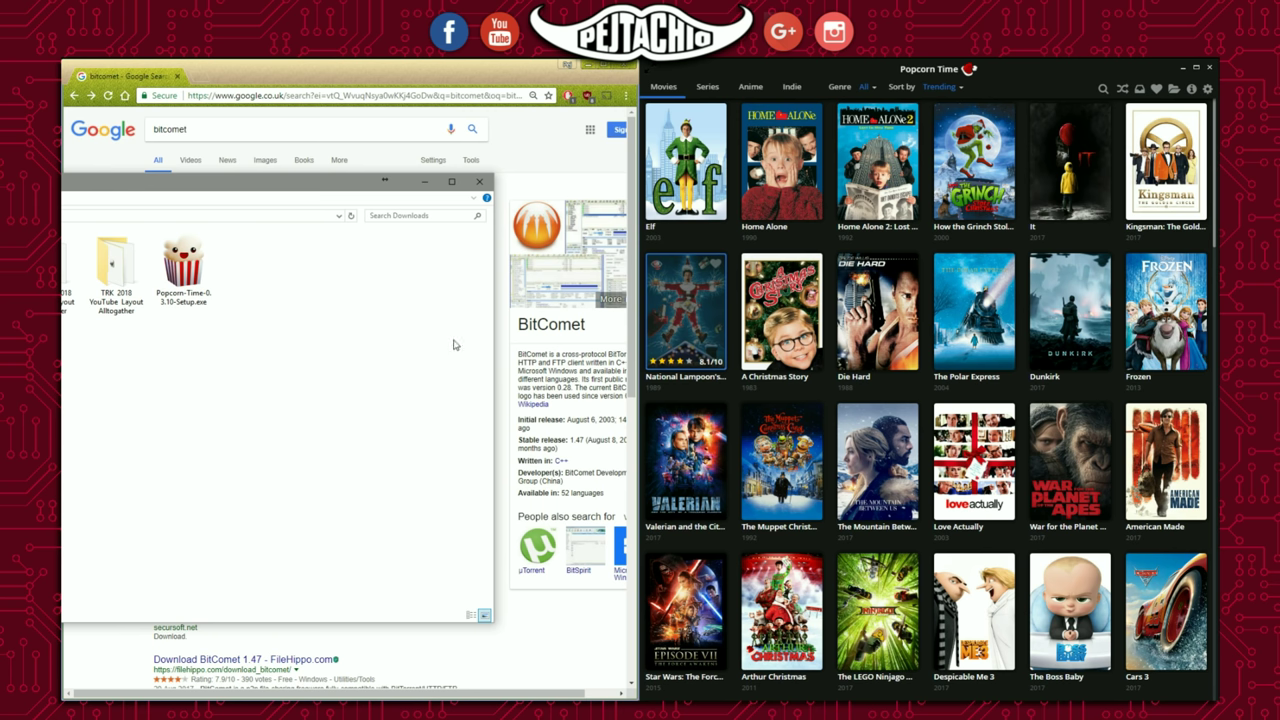
pyautogui.moveTo(297, 327); pyautogui.dragTo(172, 252)
pyautogui.doubleClick(200, 292)
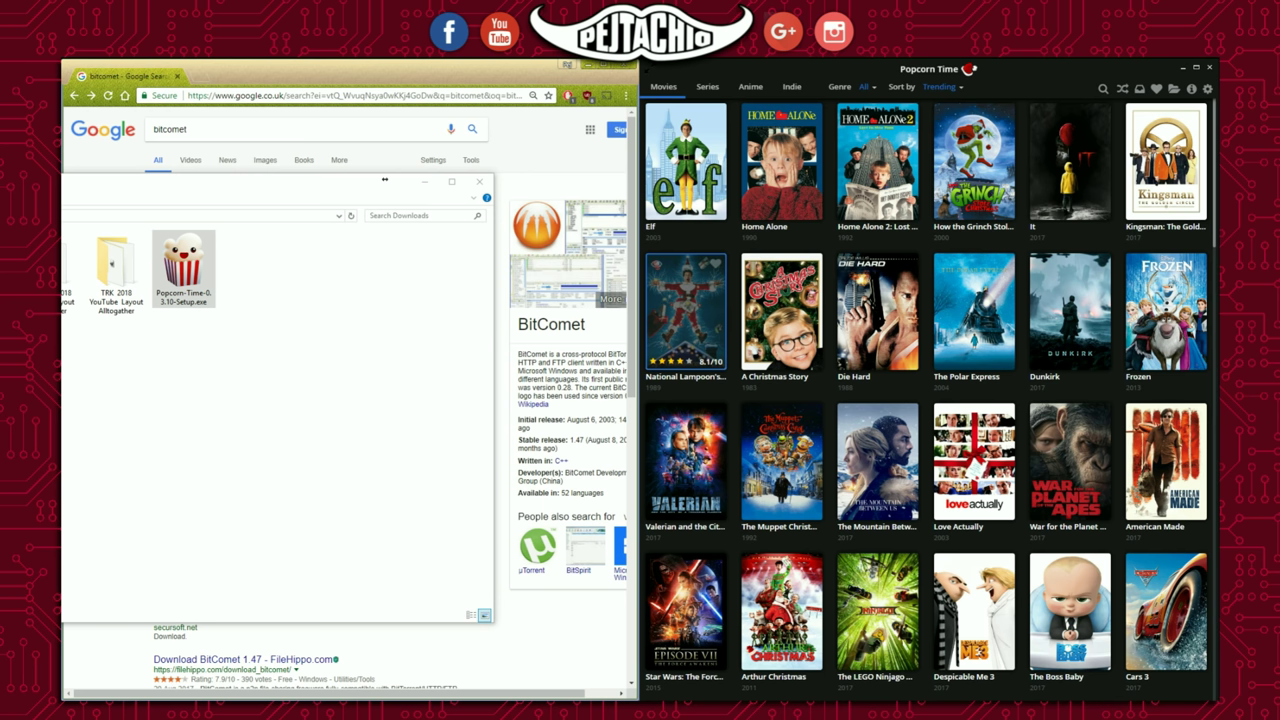
pyautogui.moveTo(340, 241); pyautogui.dragTo(298, 241)
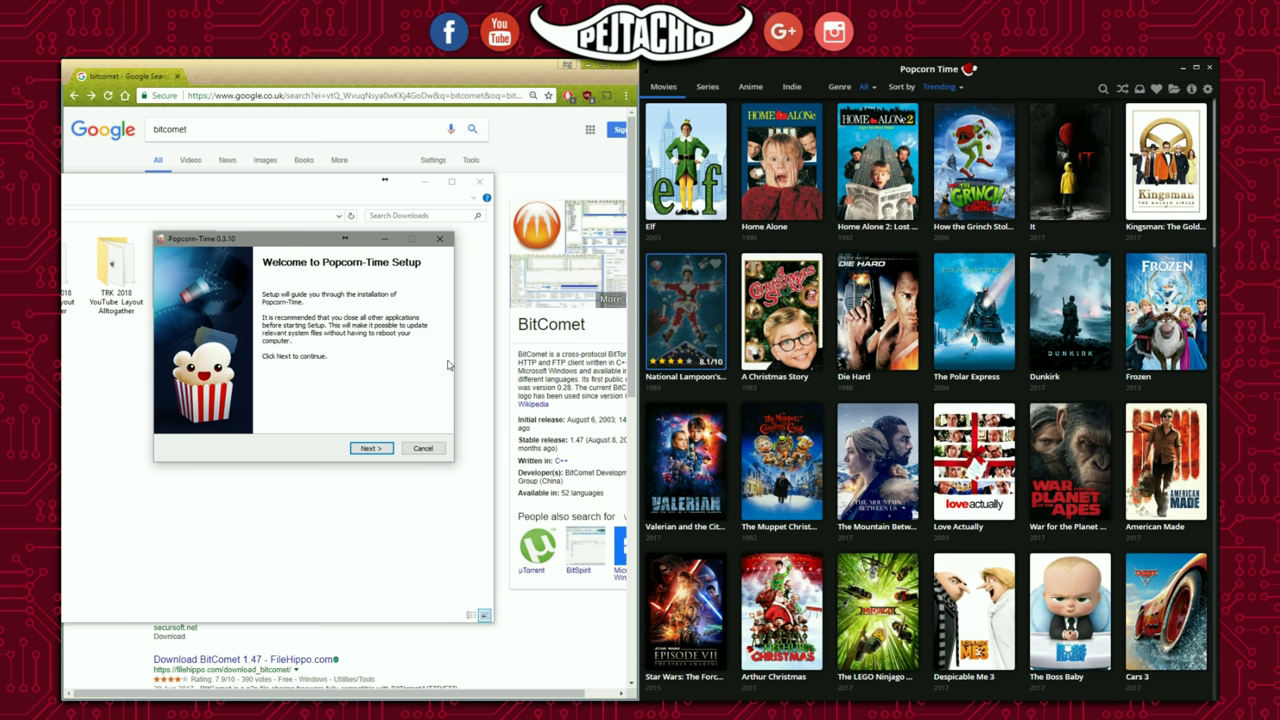
pyautogui.click(370, 448)
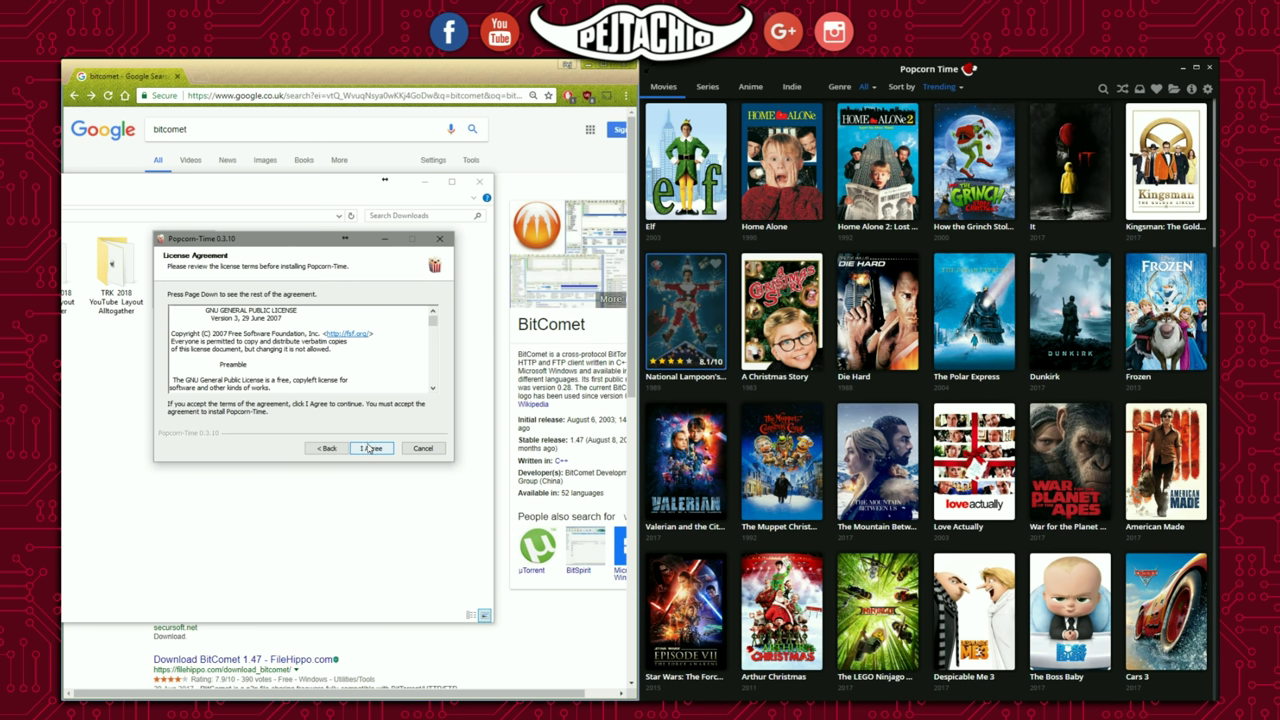
pyautogui.click(370, 448)
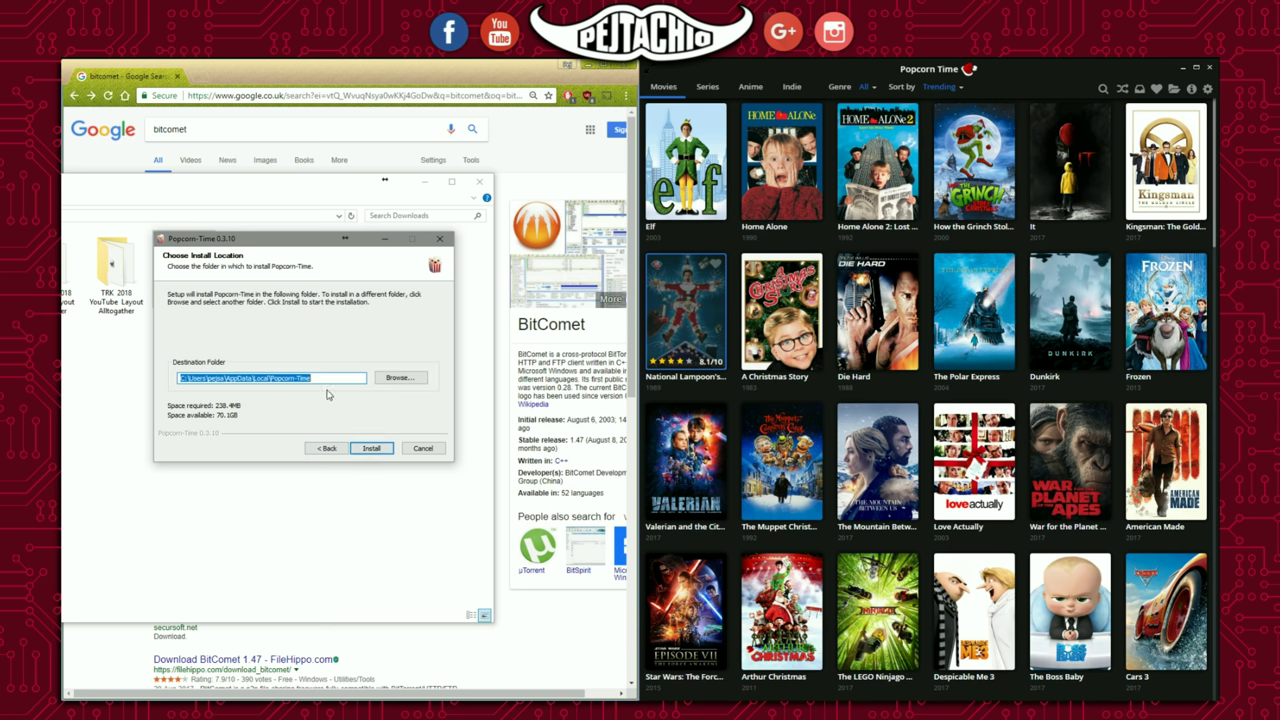
pyautogui.click(422, 448)
pyautogui.click(700, 432)
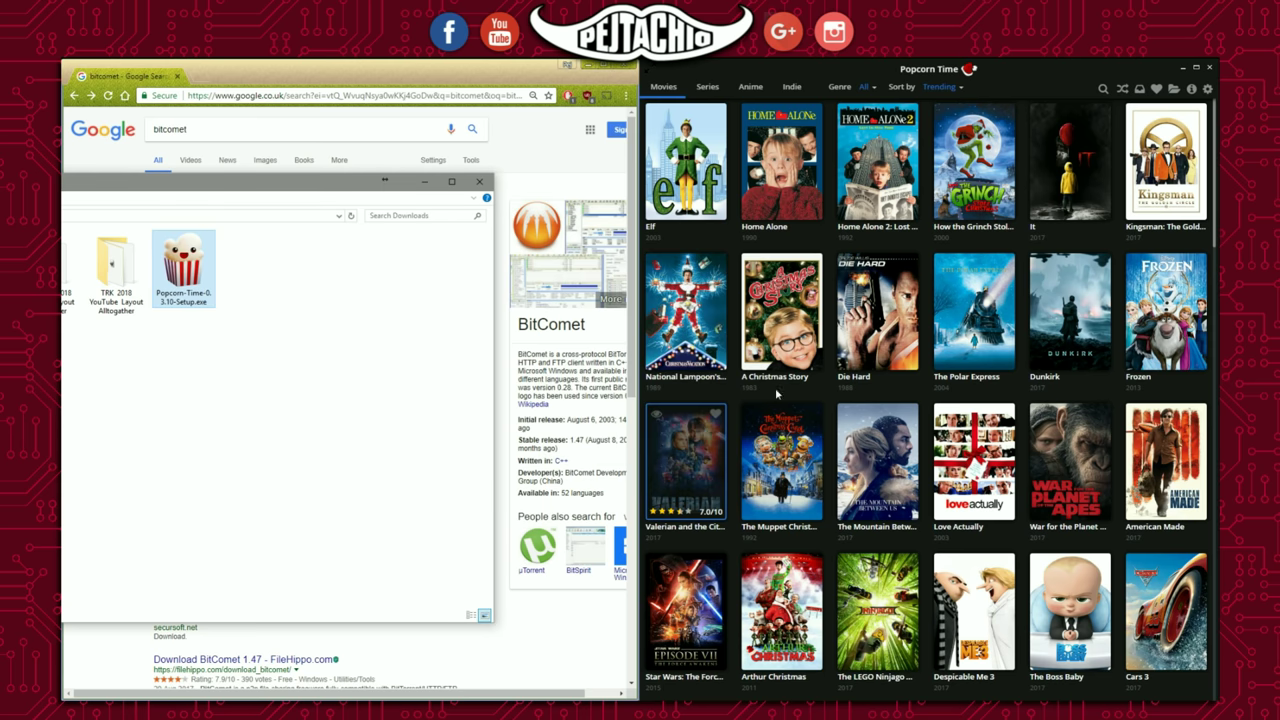
# Deselect the setup file and close the Downloads folder.
pyautogui.click(246, 357)
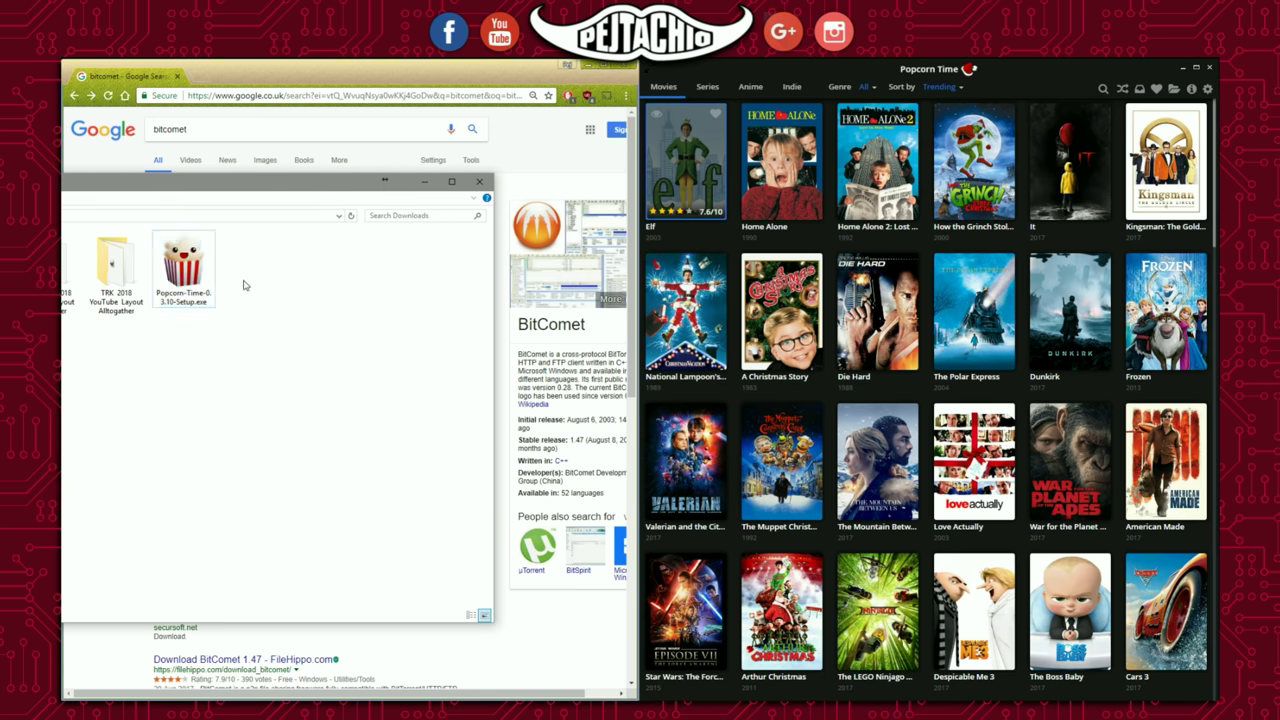
pyautogui.moveTo(245, 239); pyautogui.dragTo(363, 330)
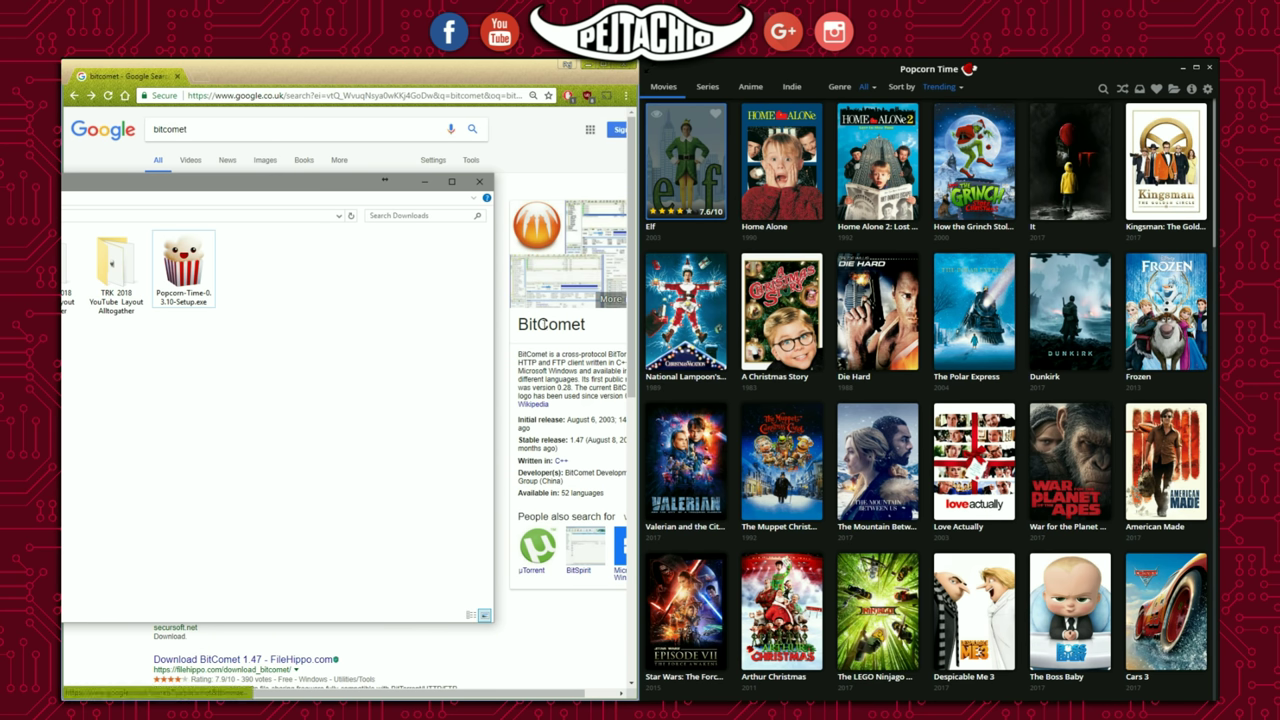
pyautogui.moveTo(231, 244); pyautogui.dragTo(326, 326)
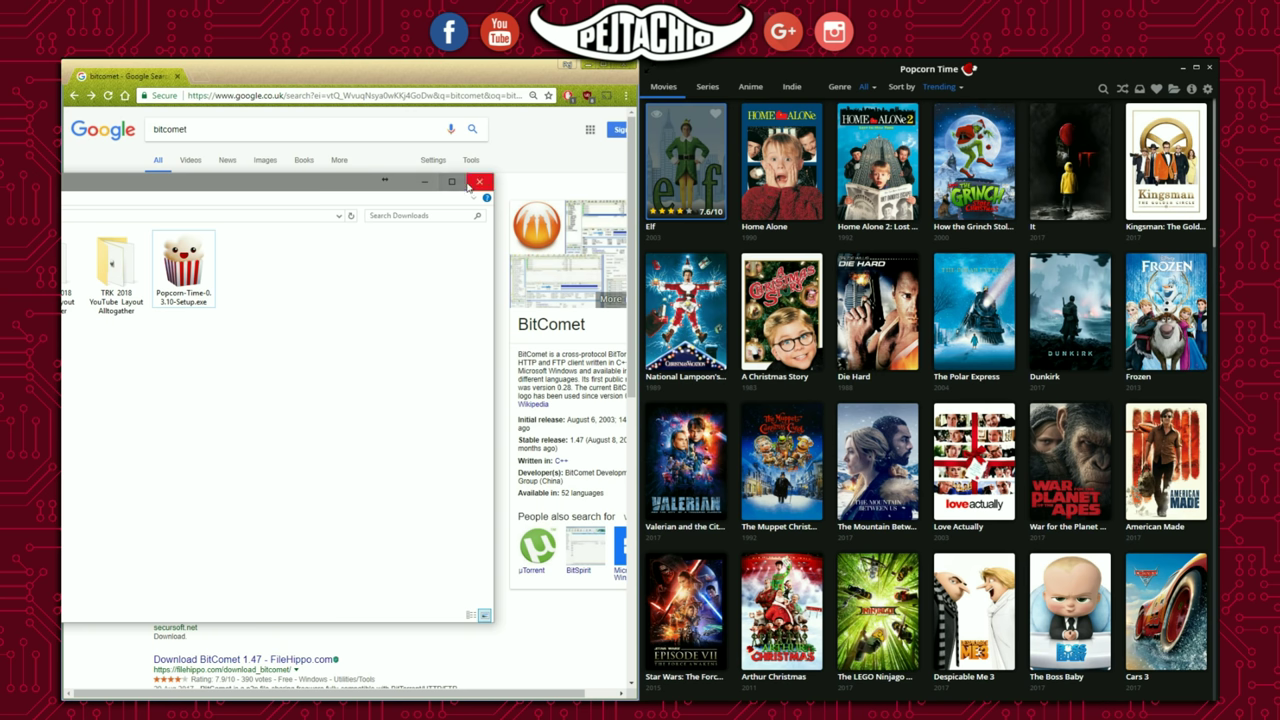
pyautogui.click(471, 184)
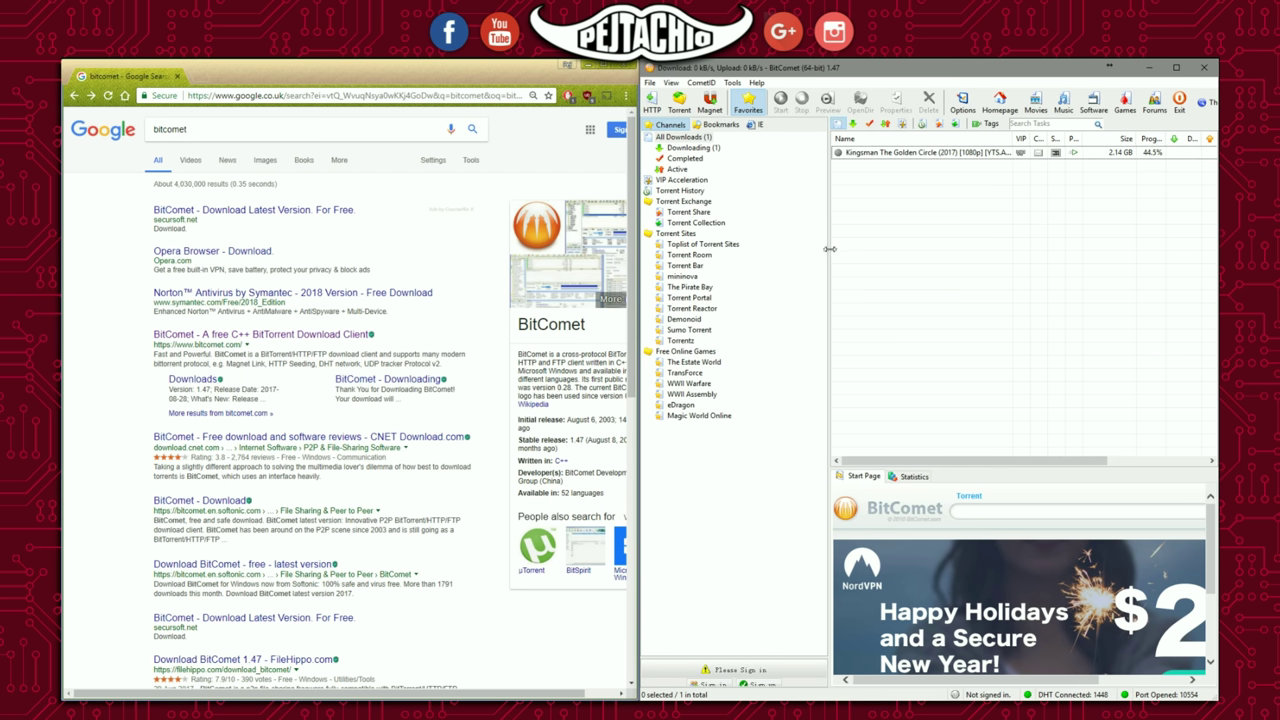
# Widen BitComet's task list to view the Kingsman download at 44.5%.
pyautogui.moveTo(830, 252); pyautogui.dragTo(781, 258)
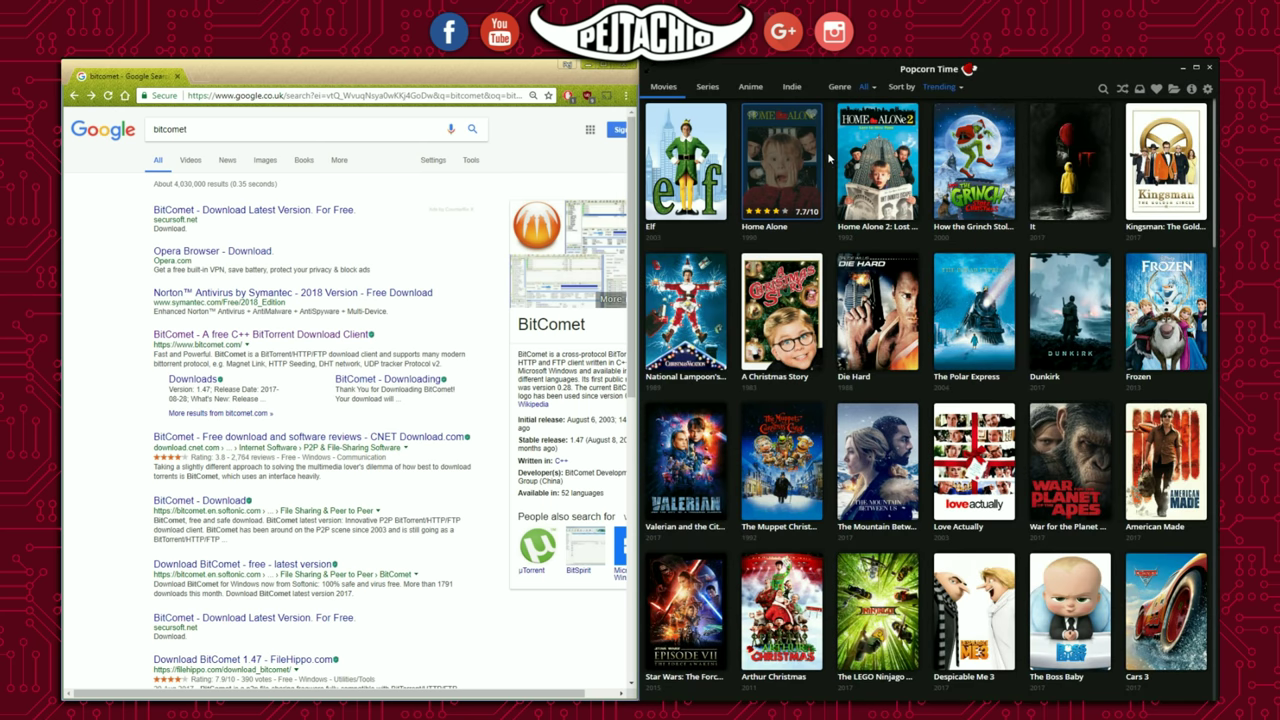
pyautogui.scroll(-2, 994, 146)
pyautogui.scroll(2, 994, 146)
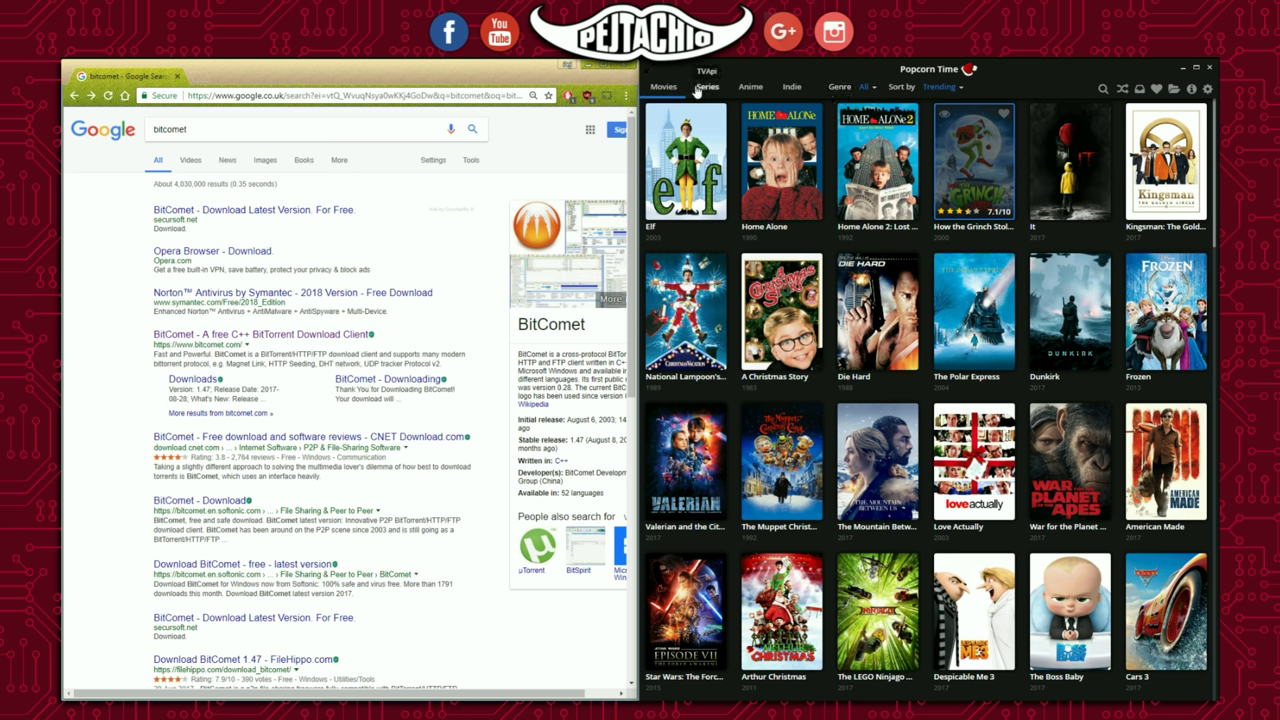
# Sort movies by Year, browse the 2017 releases, and open Ghost in the Shell's details.
pyautogui.click(905, 90)
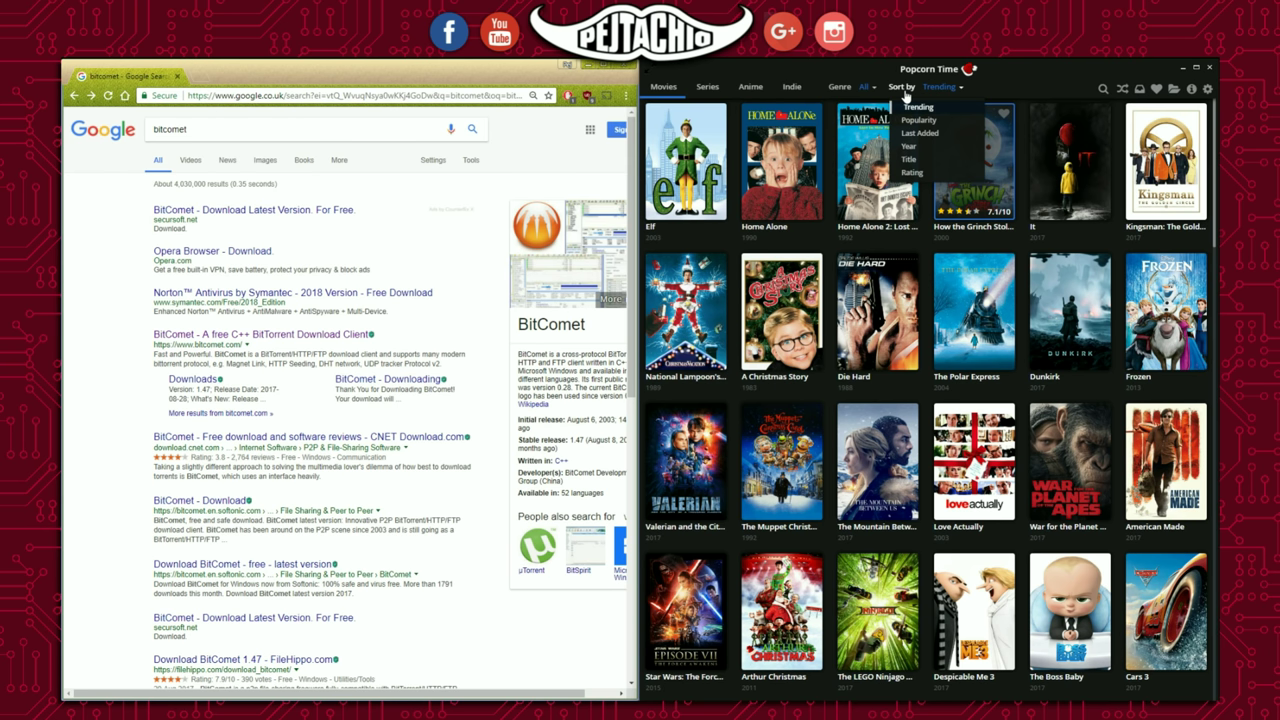
pyautogui.click(919, 148)
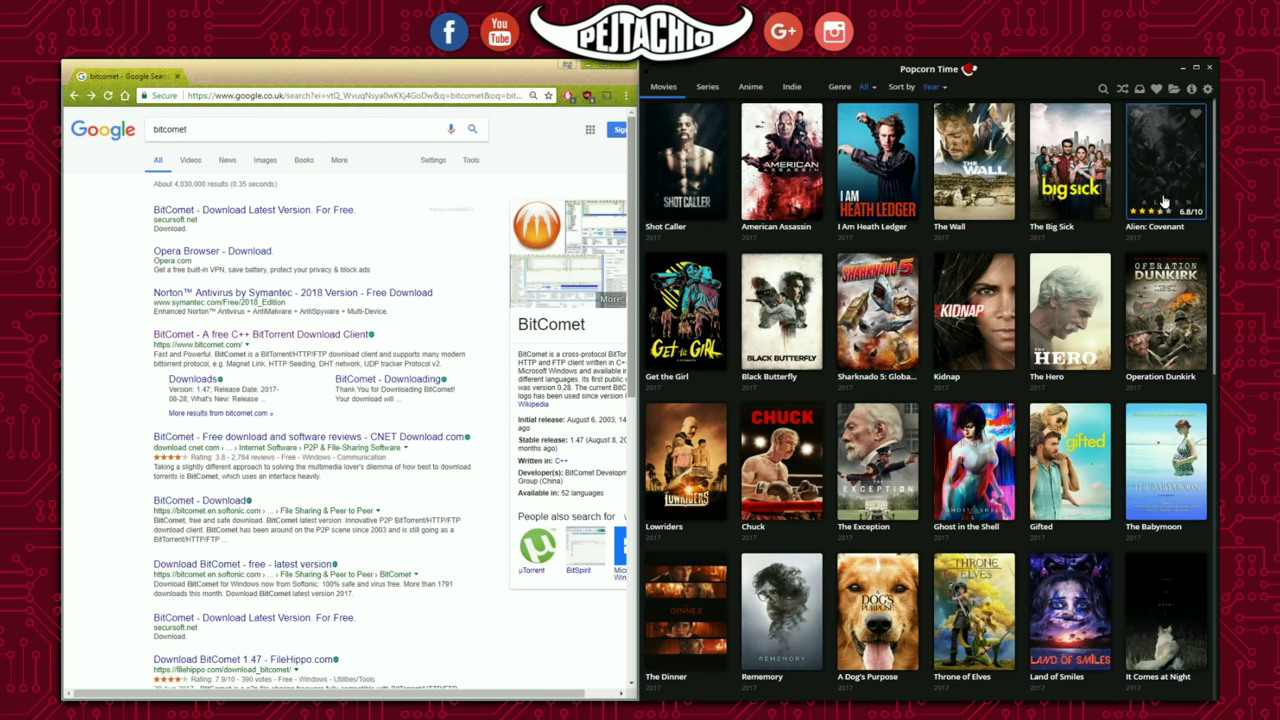
pyautogui.scroll(-1, 1160, 300)
pyautogui.scroll(1, 1174, 318)
pyautogui.scroll(-2, 700, 355)
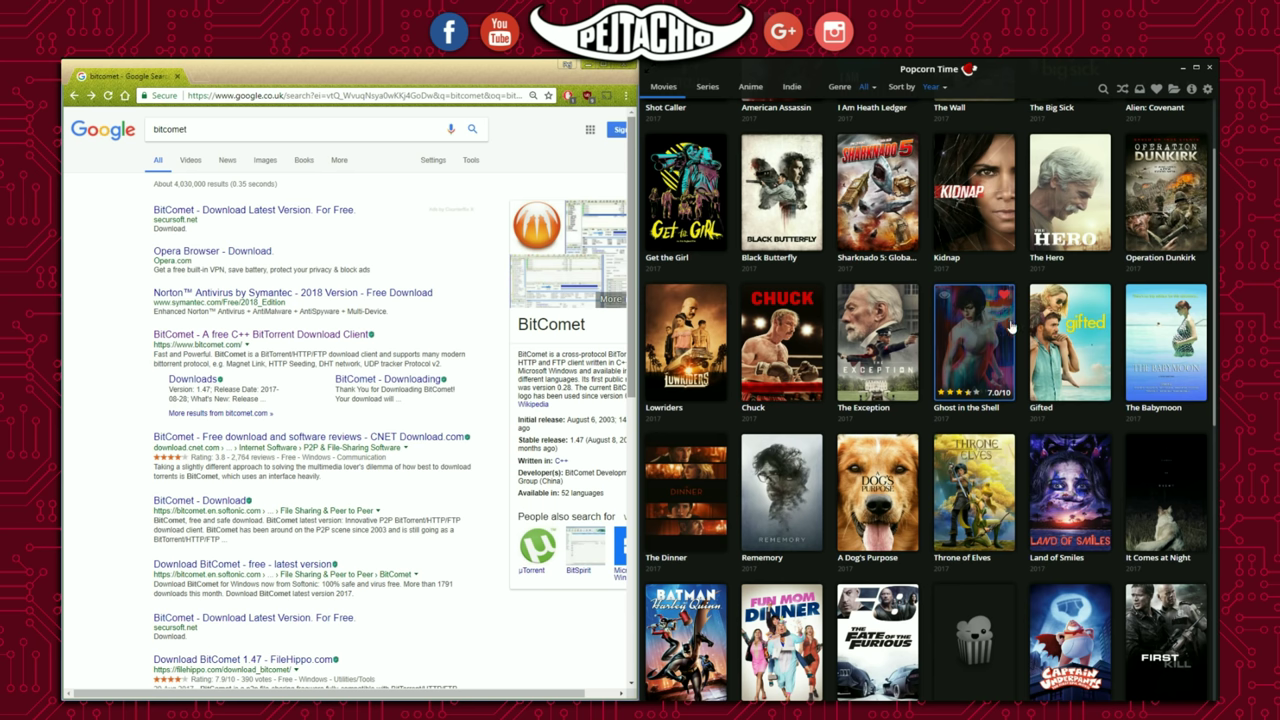
pyautogui.click(956, 332)
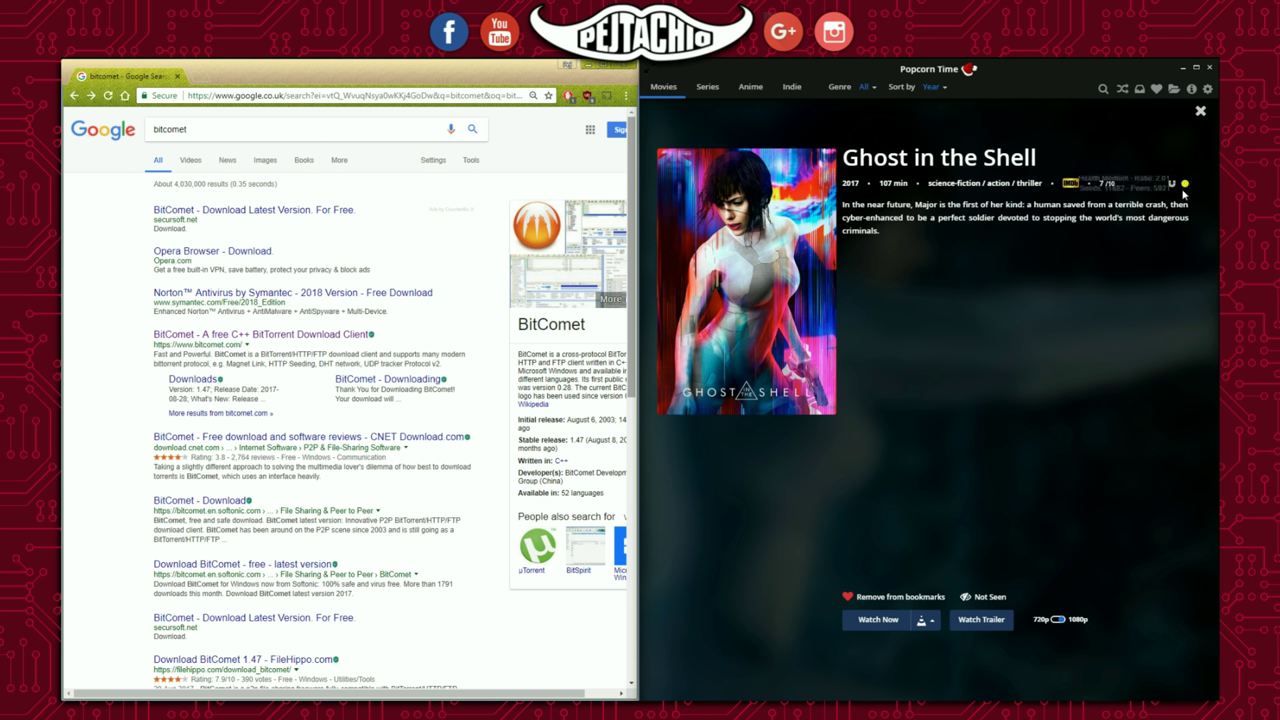
# Play the Ghost in the Shell trailer, bringing up the Butter, Samsung TV, VLC and mplayer options.
pyautogui.moveTo(1189, 190)
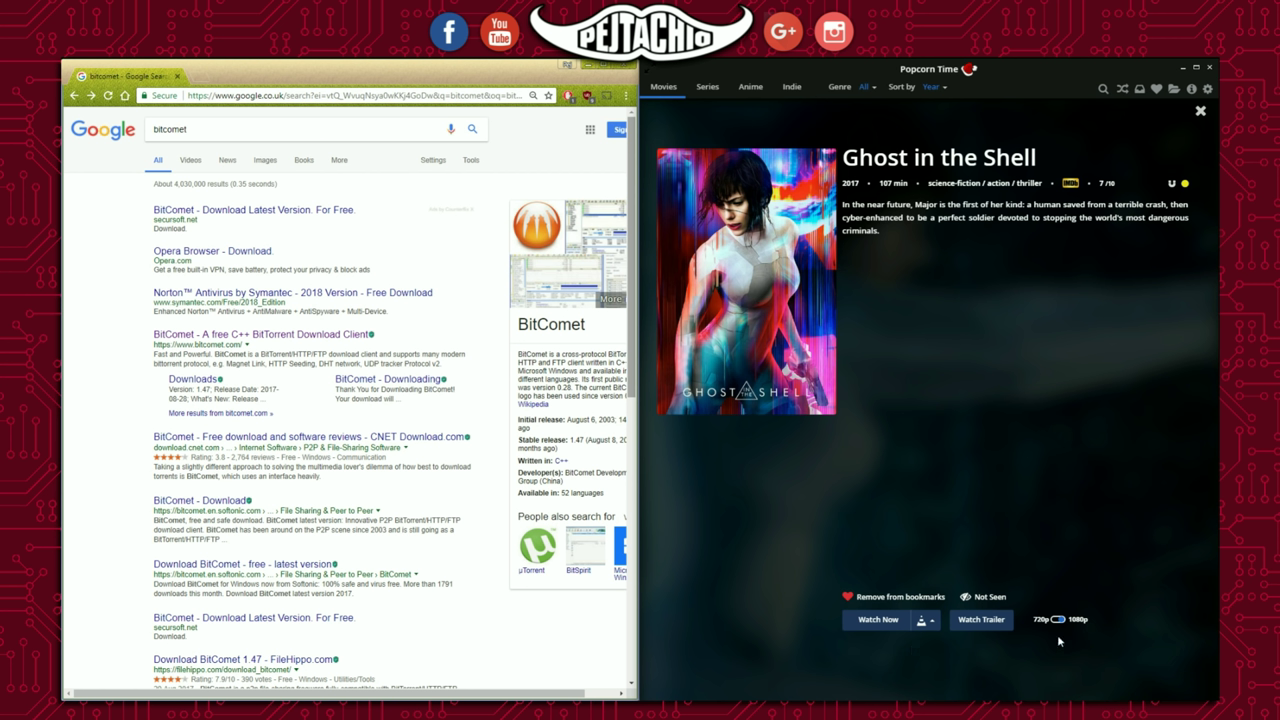
pyautogui.click(979, 620)
pyautogui.click(934, 622)
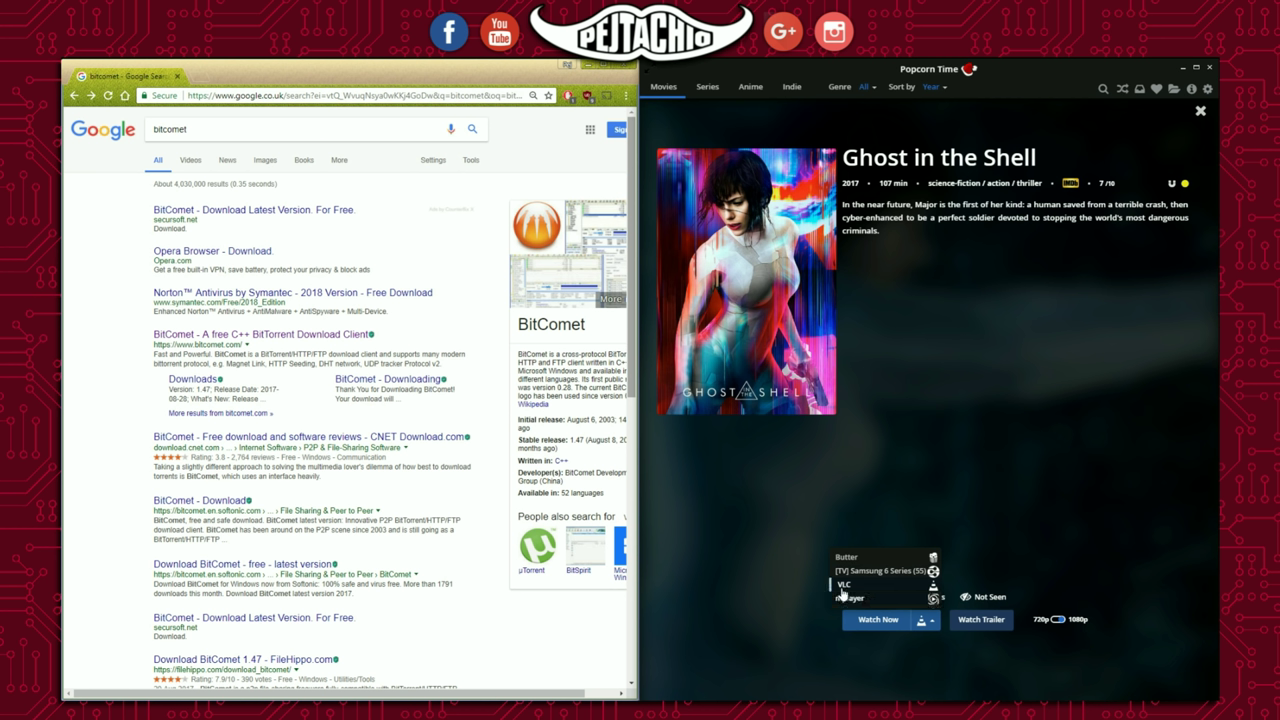
pyautogui.click(891, 587)
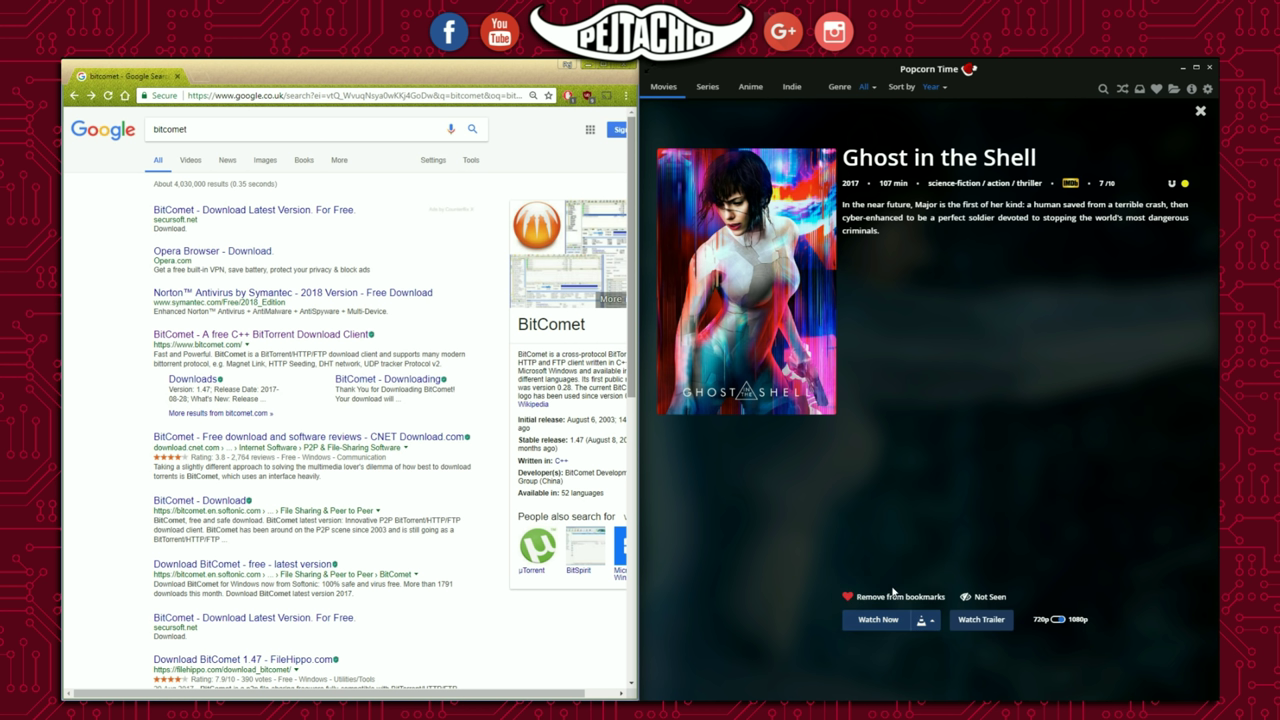